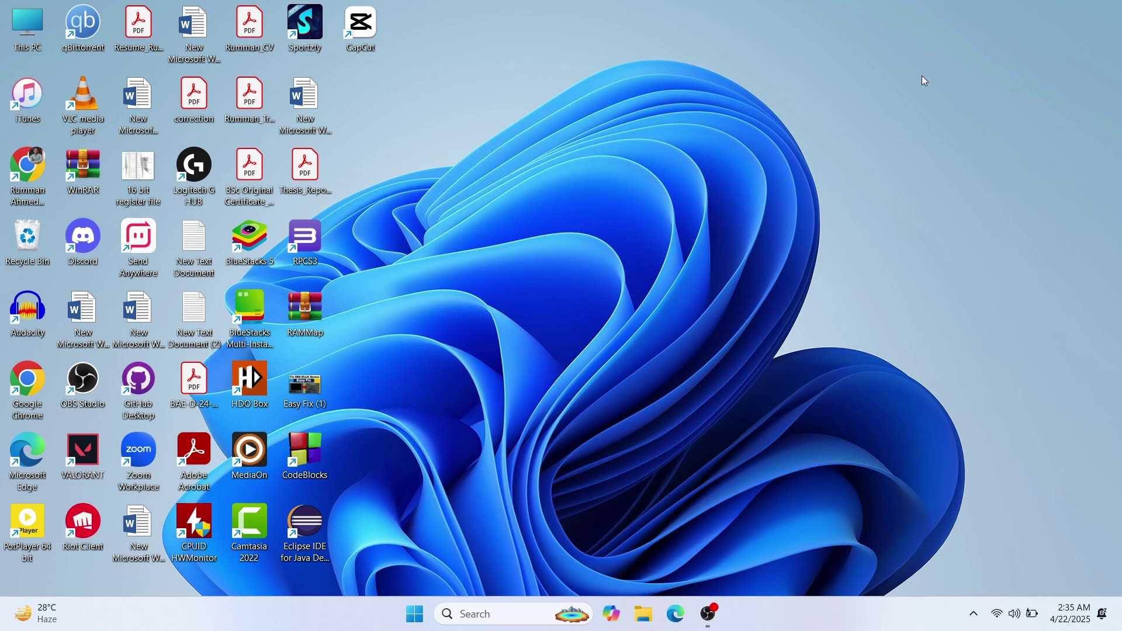
- Launch Chrome maximized, search Google for 'altstore' and open the altstore.io homepage
double_click(27, 168)
click(544, 15)
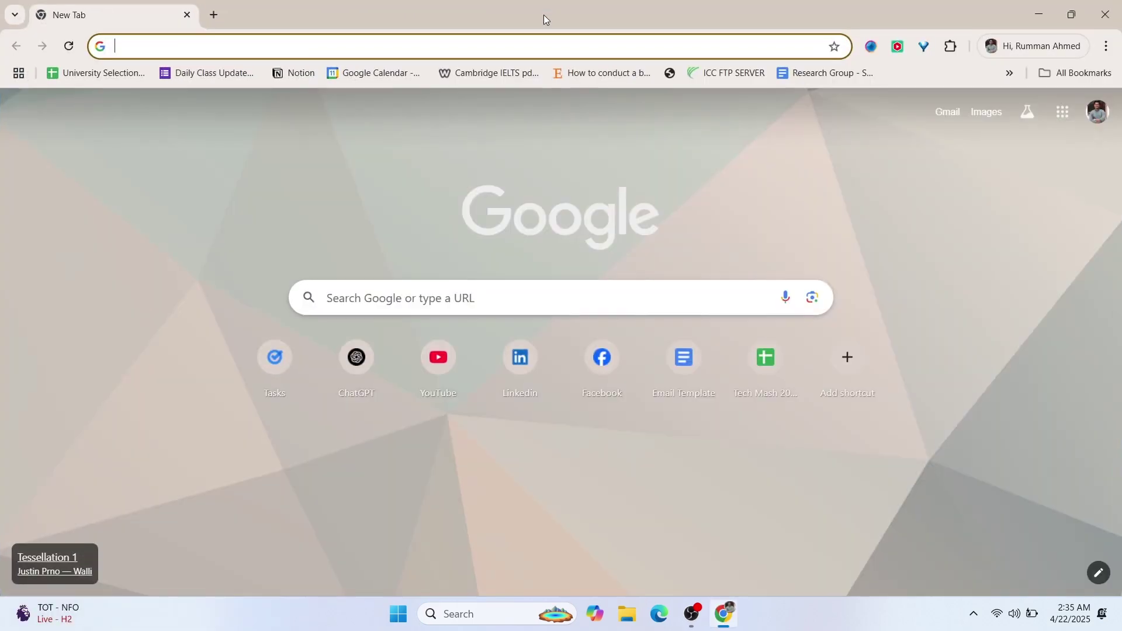
text(alt)
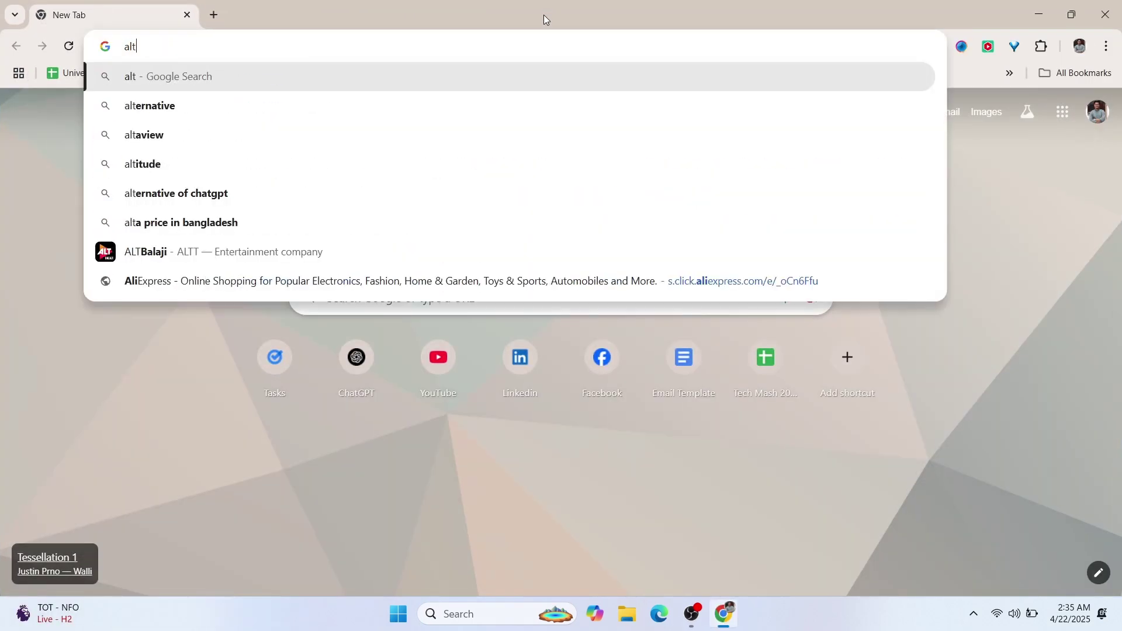
text(store)
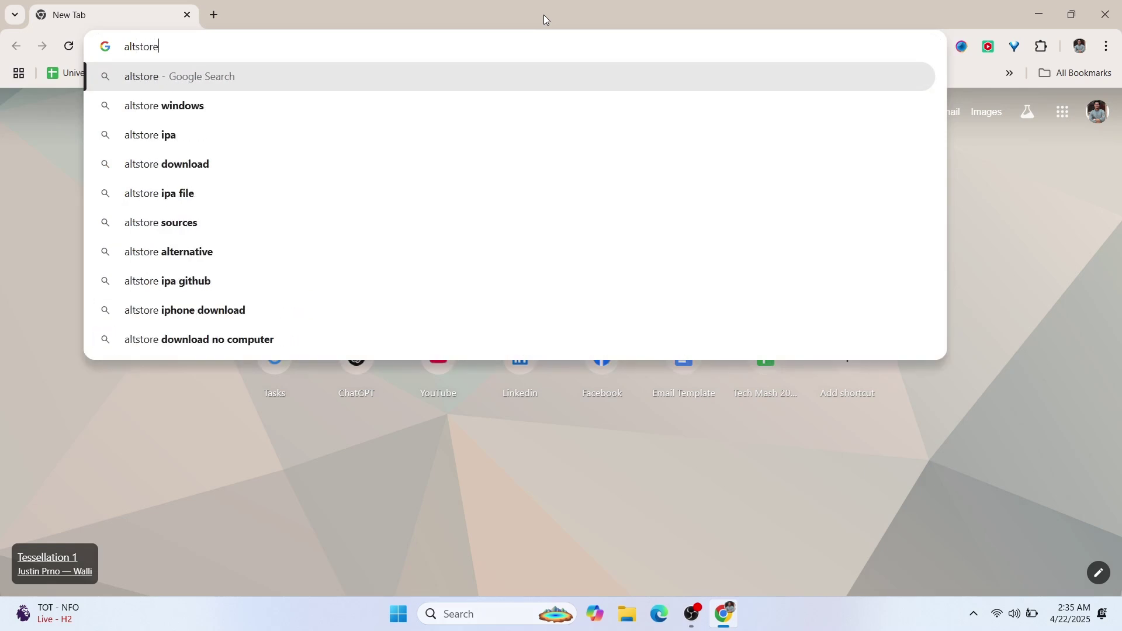
key(Return)
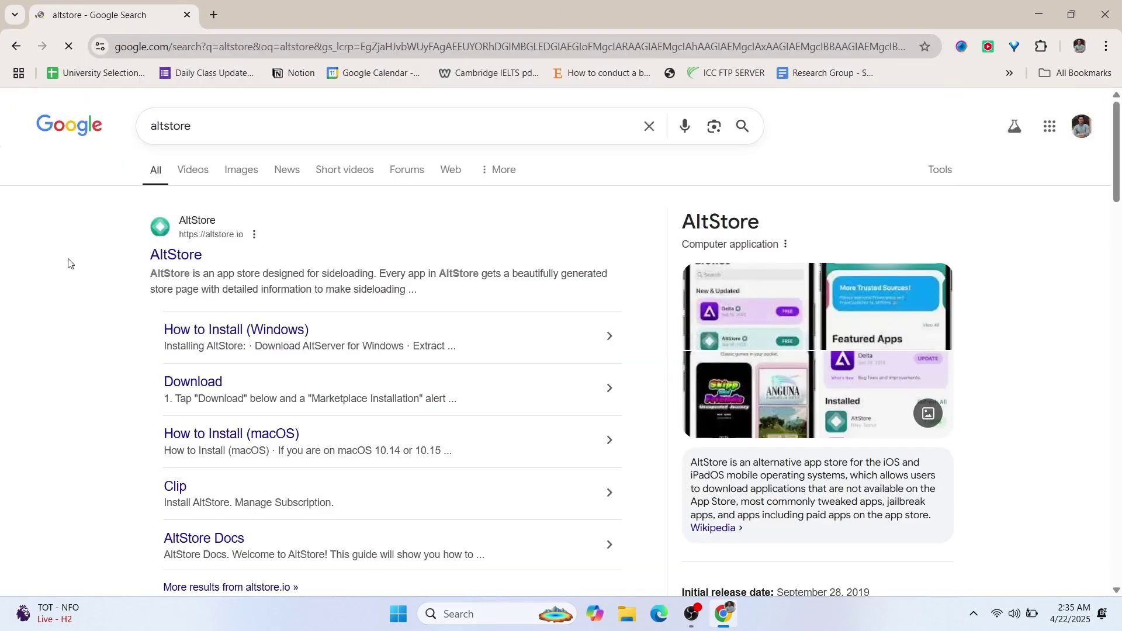
click(188, 256)
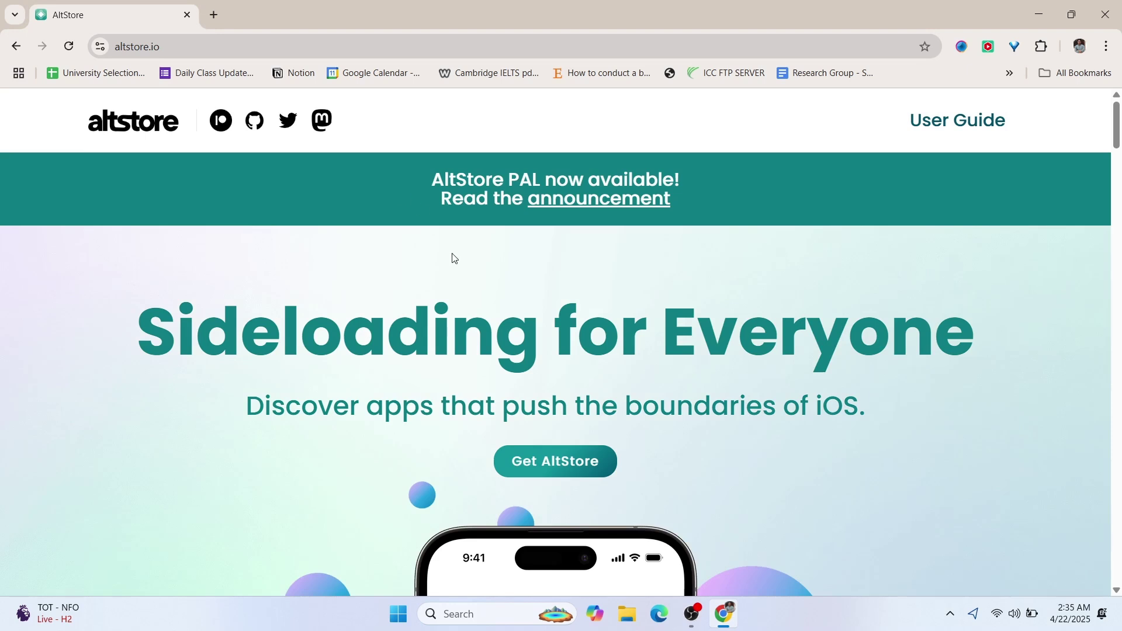
- Go to the AltStore Downloads section and download the AltServer Windows installer, altinstaller.zip
scroll(454, 258, down, 3)
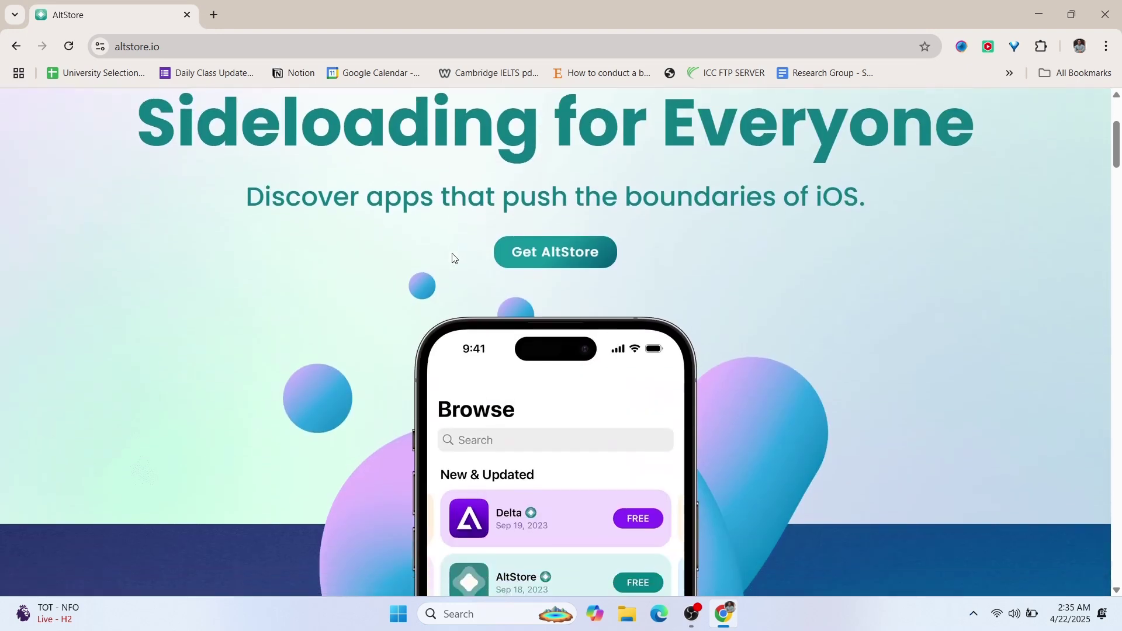
click(513, 250)
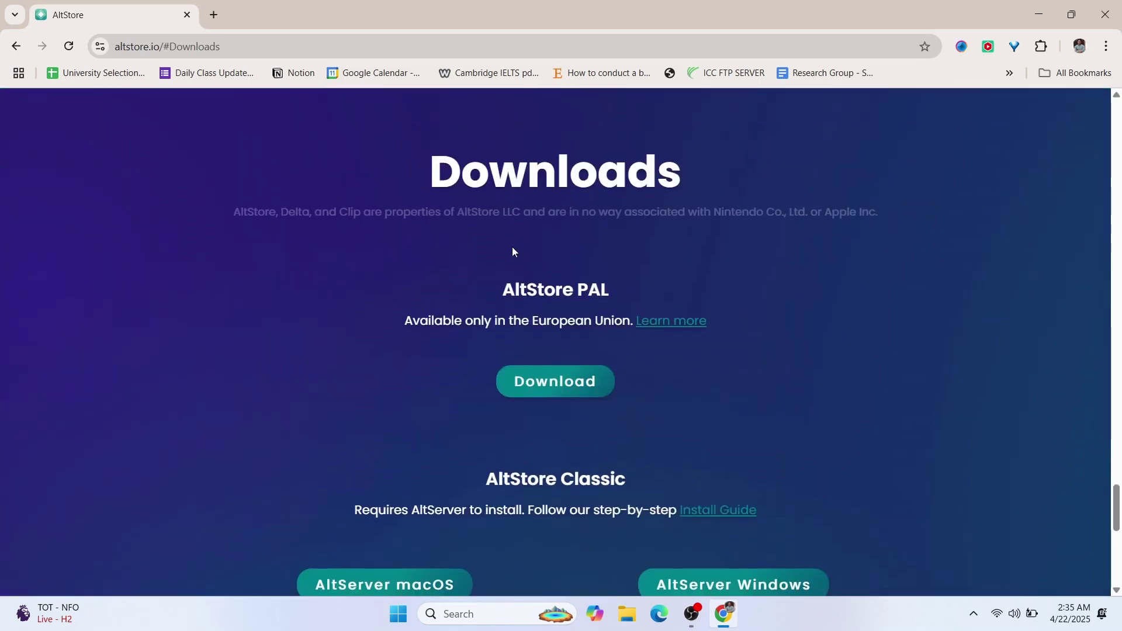
scroll(512, 251, down, 1)
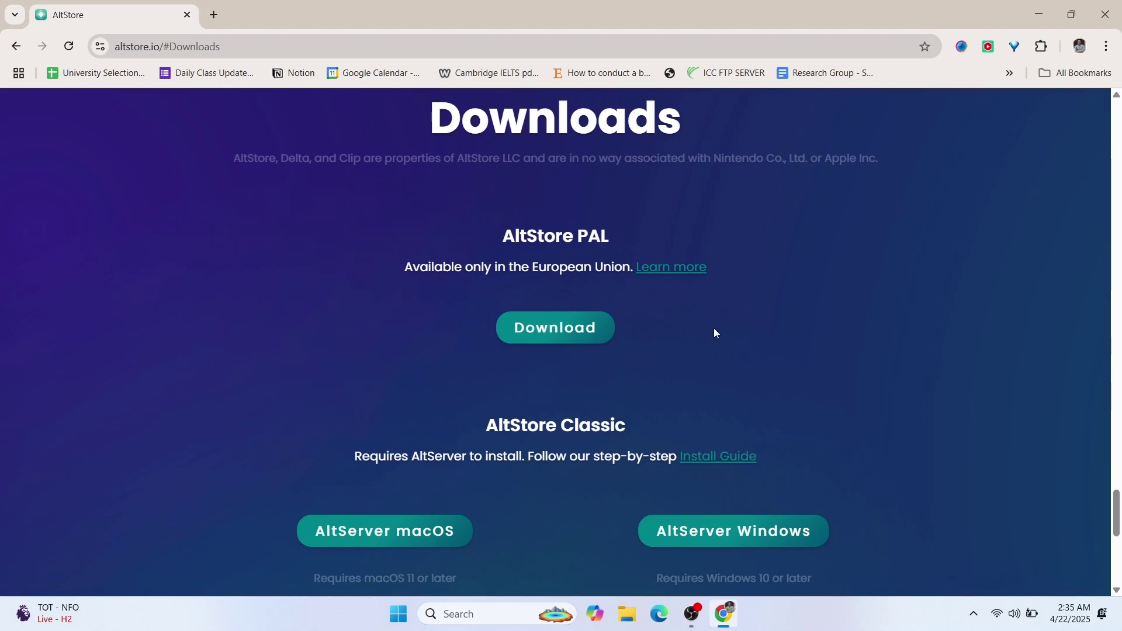
scroll(774, 378, down, 1)
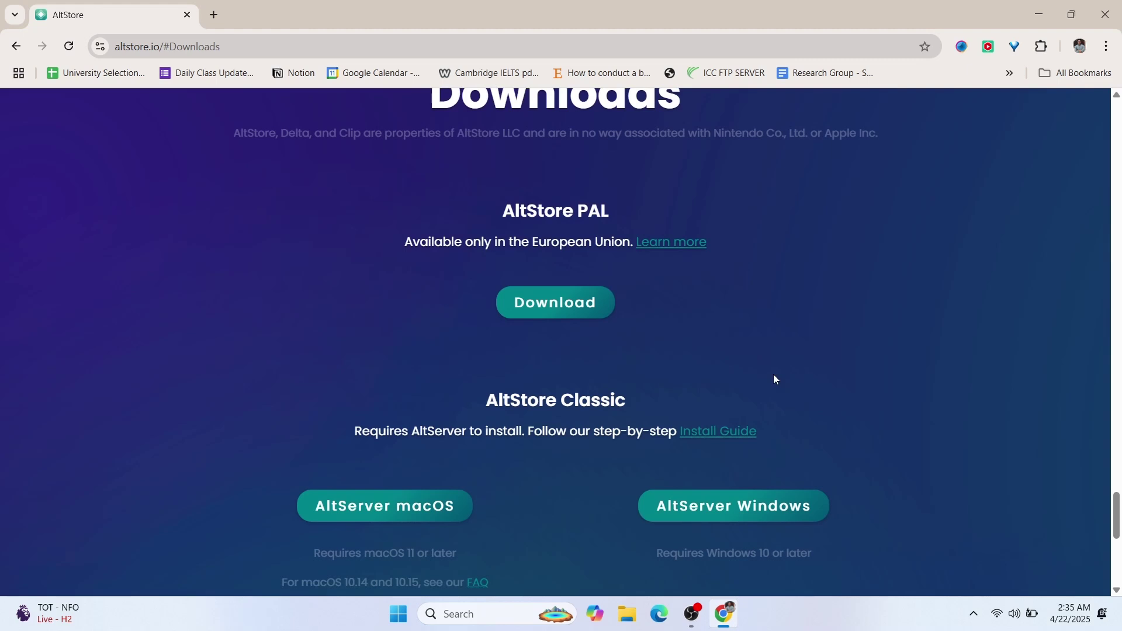
click(743, 513)
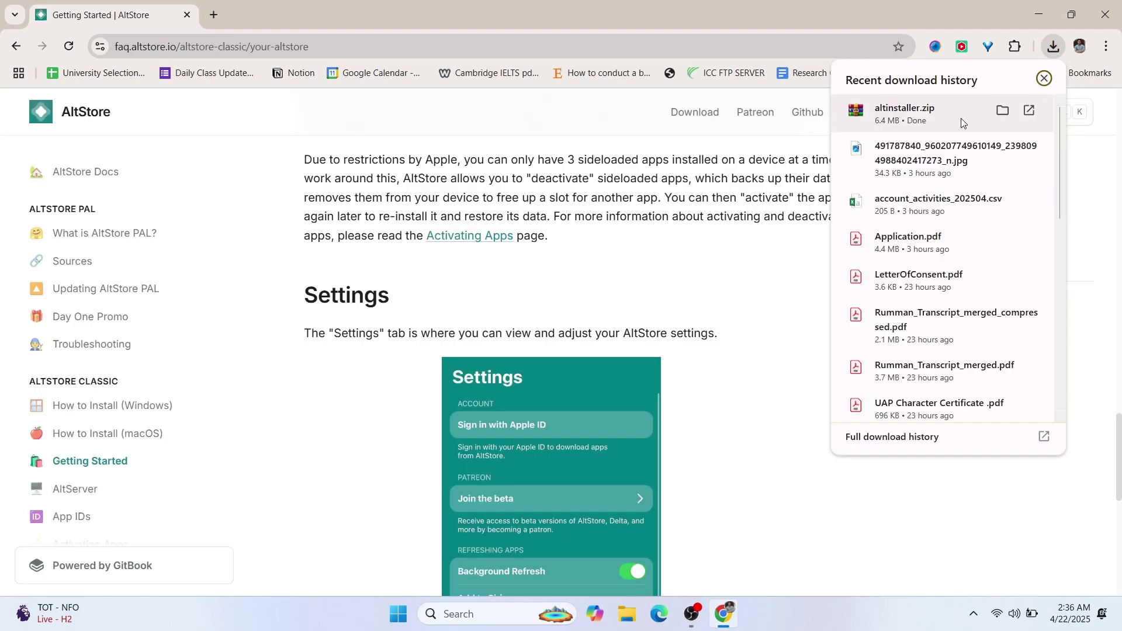
- Extract altinstaller.zip to the suggested altinstaller folder in Downloads and close WinRAR
click(961, 118)
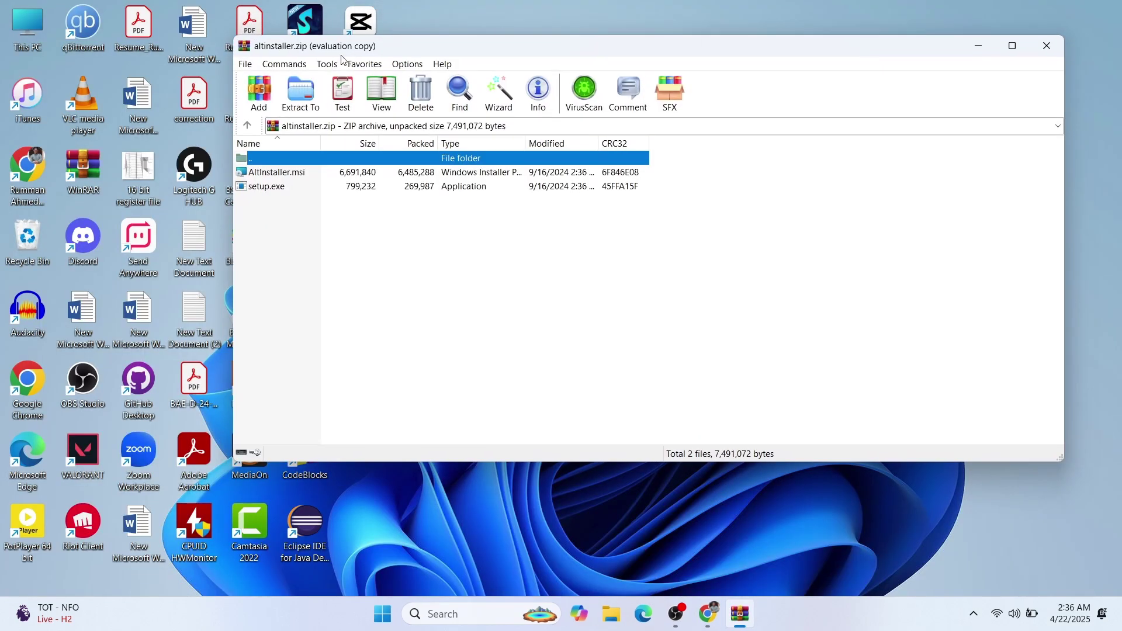
click(295, 91)
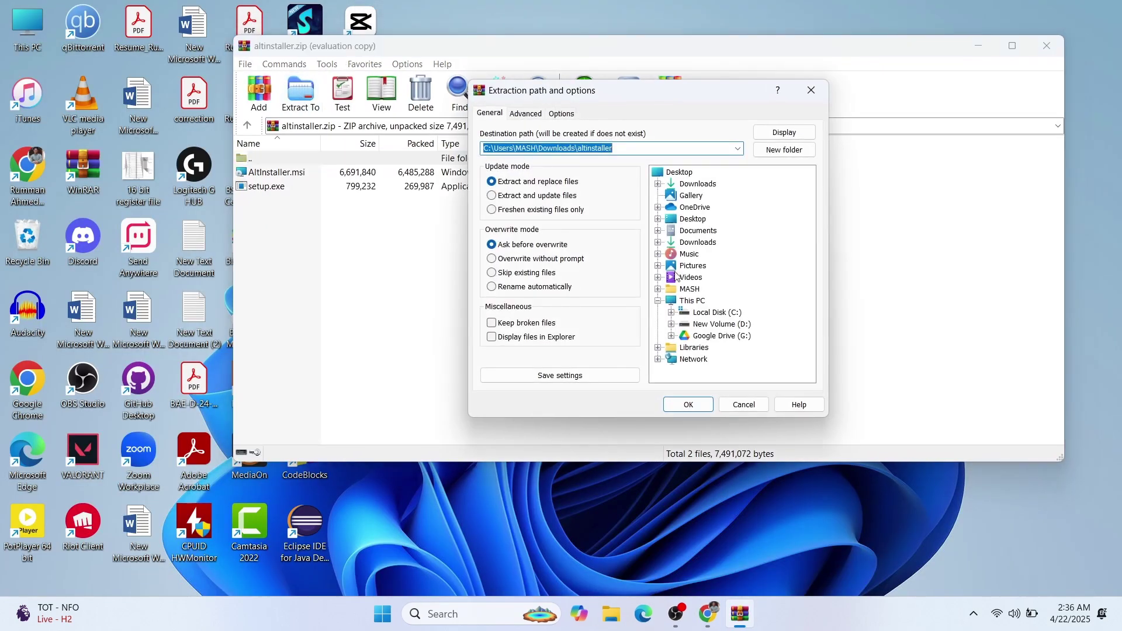
click(683, 409)
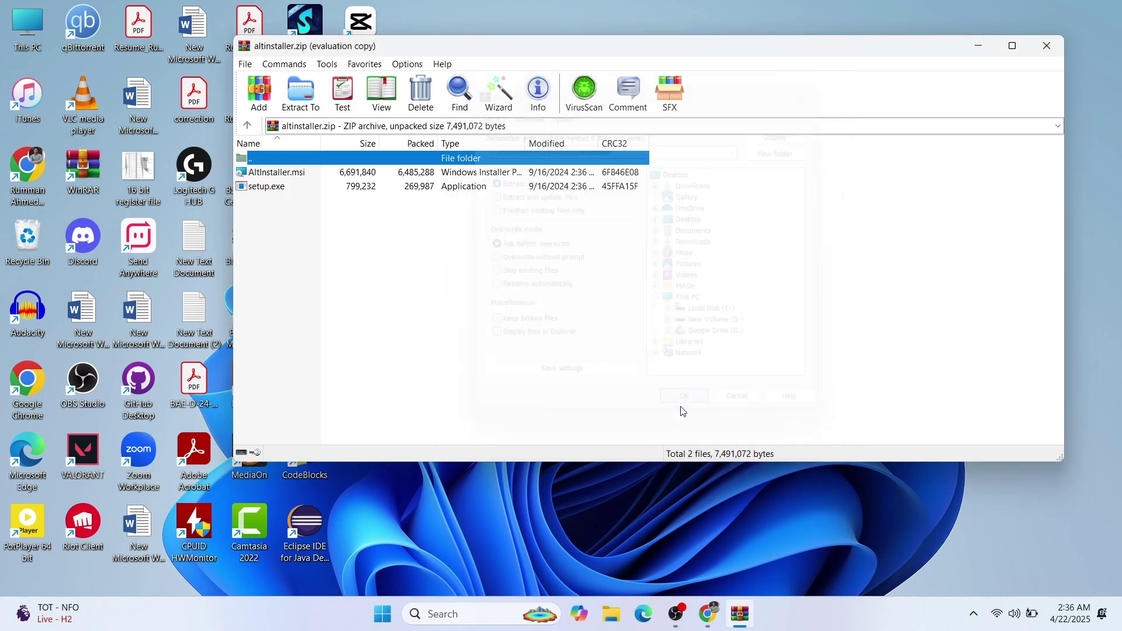
click(1046, 45)
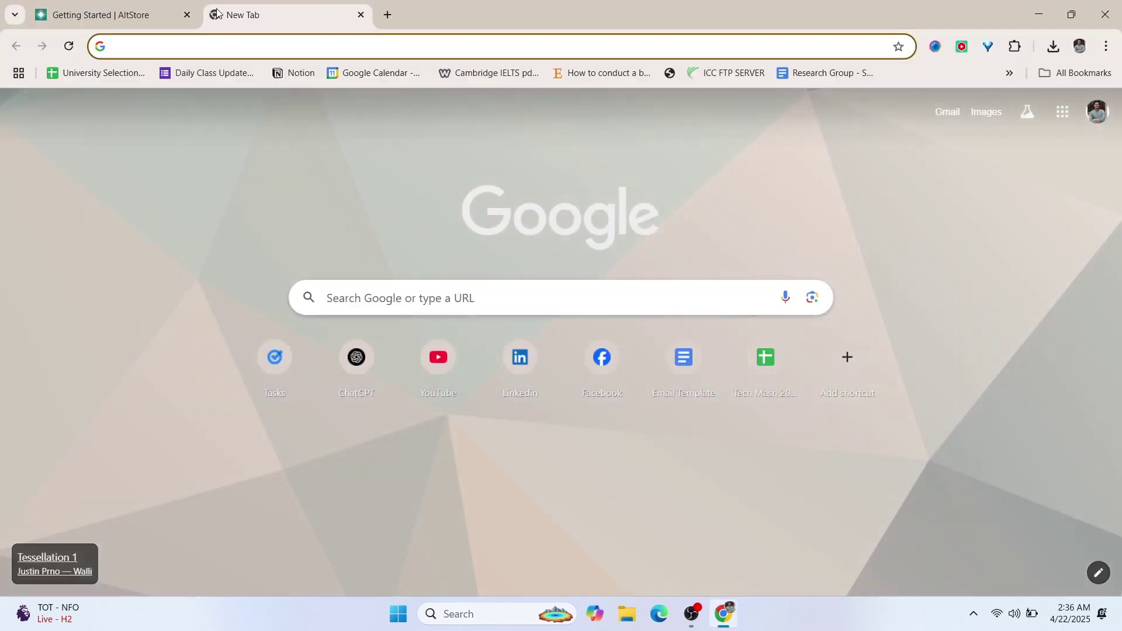
- Search 'download icloud', follow Apple's page to the Microsoft Store and download iCloud for Windows
text(download ic)
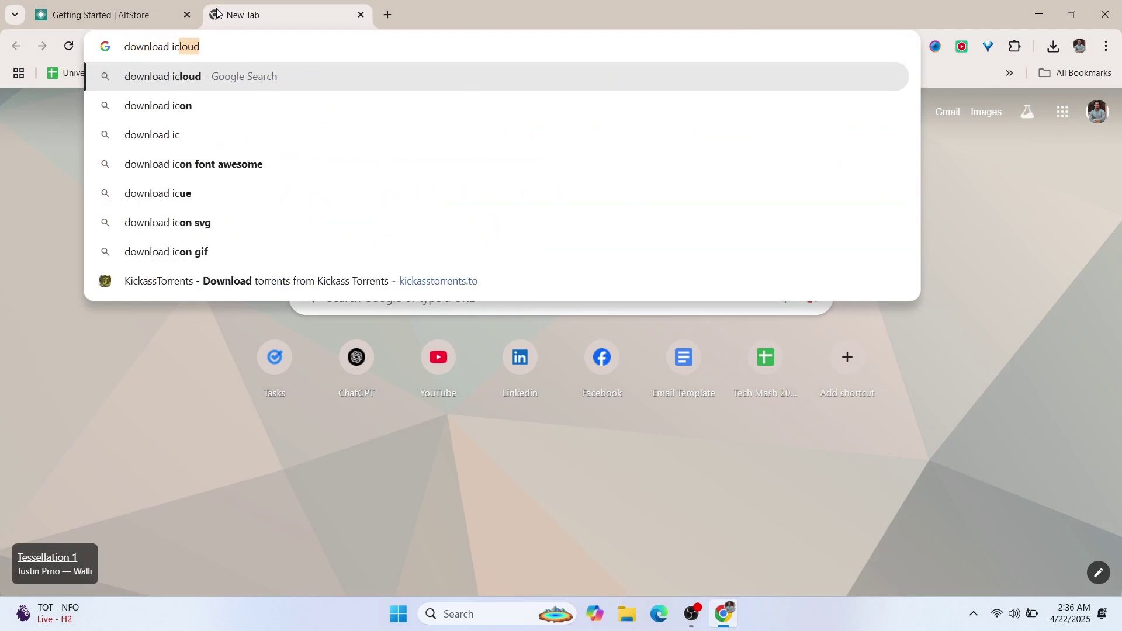
key(Return)
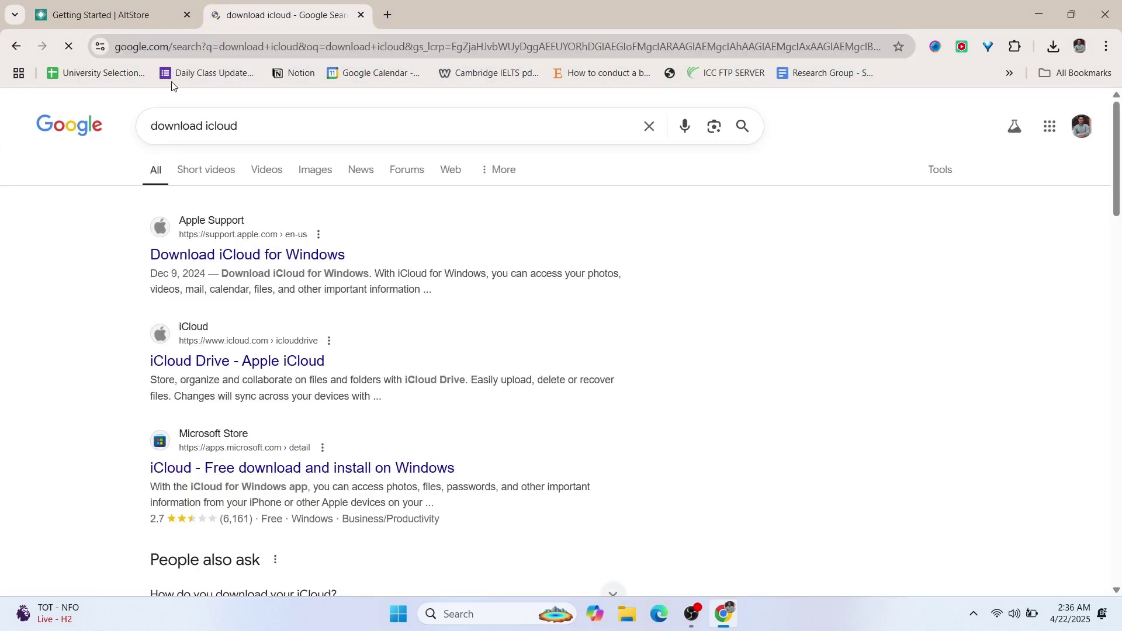
click(159, 253)
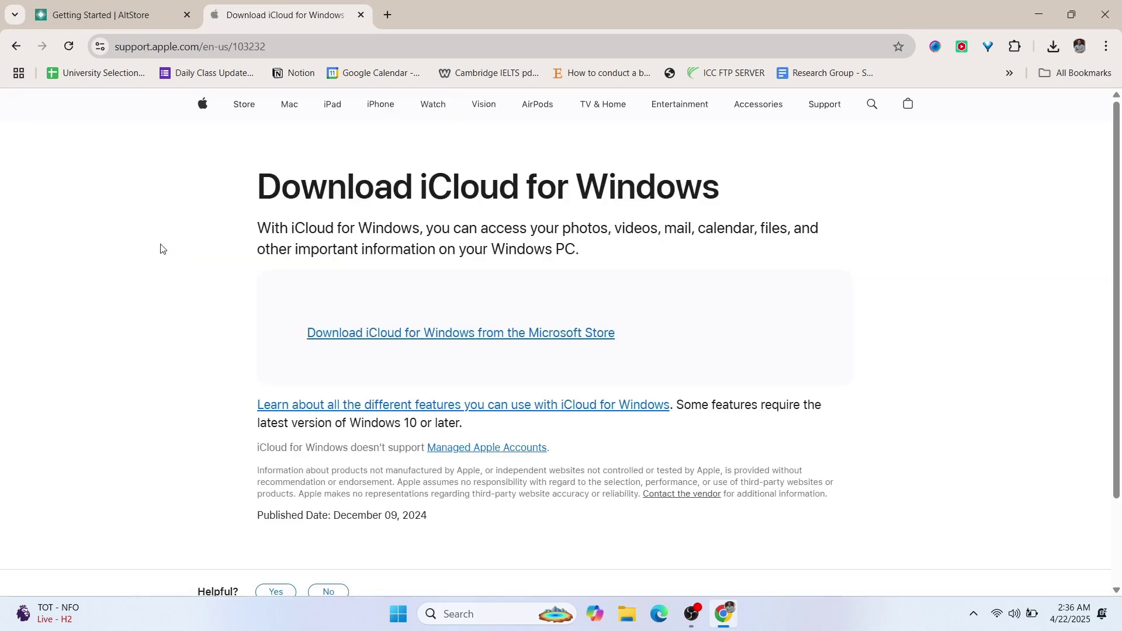
click(423, 338)
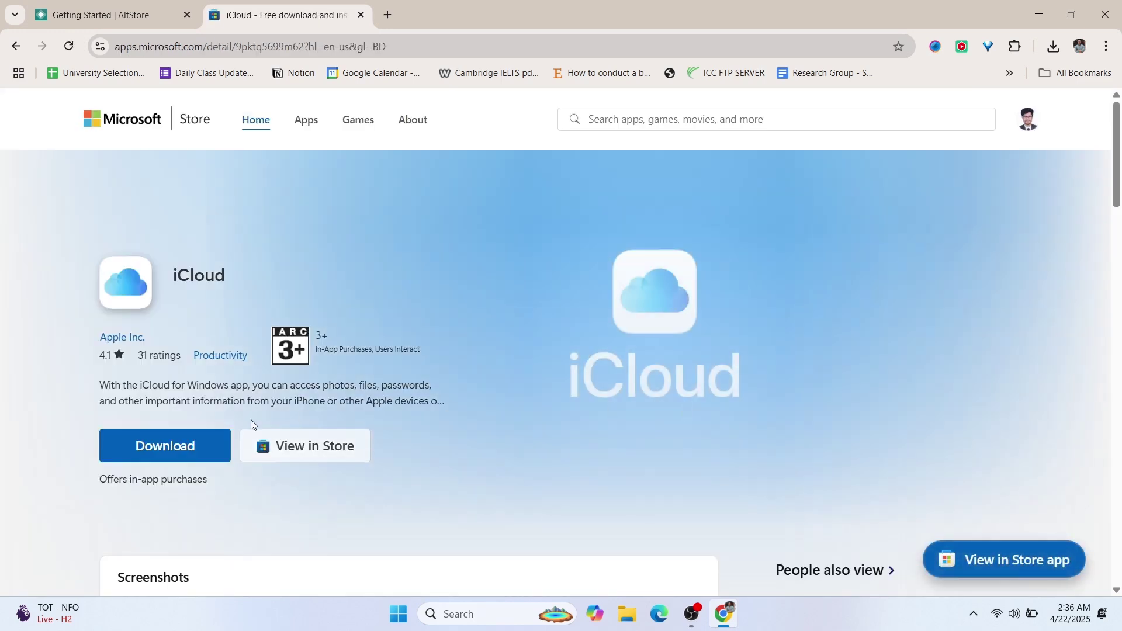
click(207, 450)
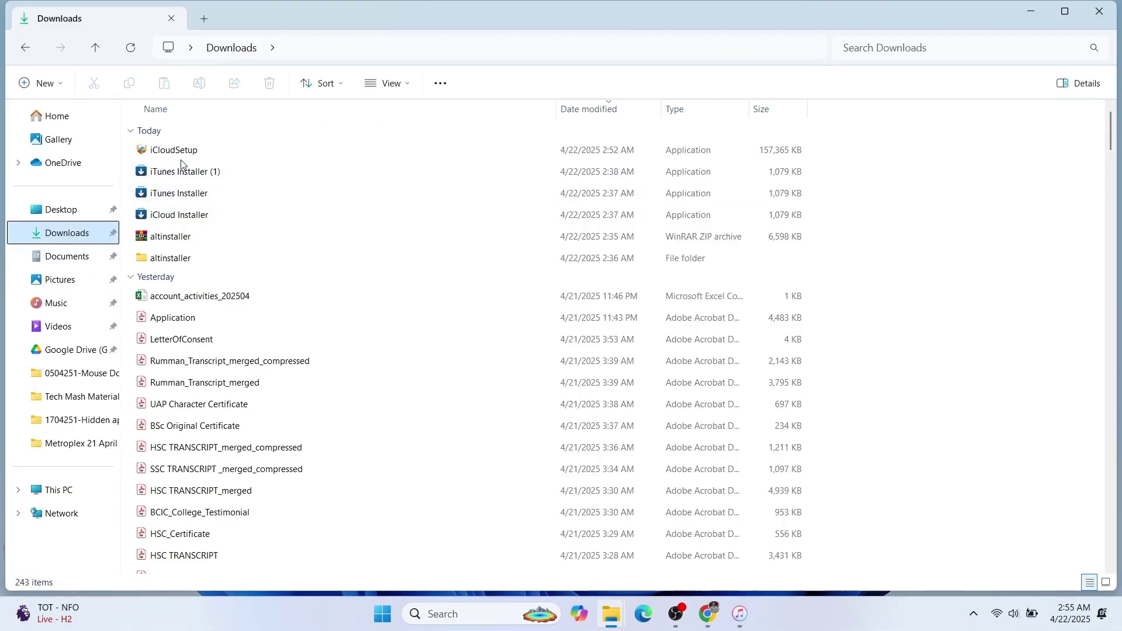
- Run iCloudSetup from Downloads past the security warning, then minimize File Explorer
double_click(182, 153)
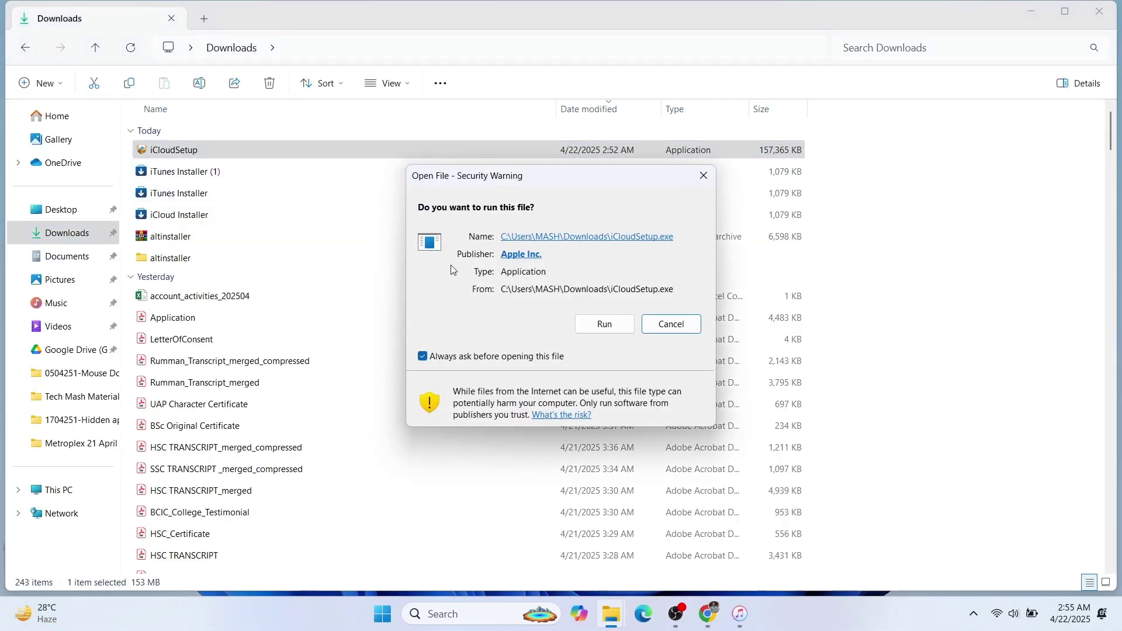
click(603, 323)
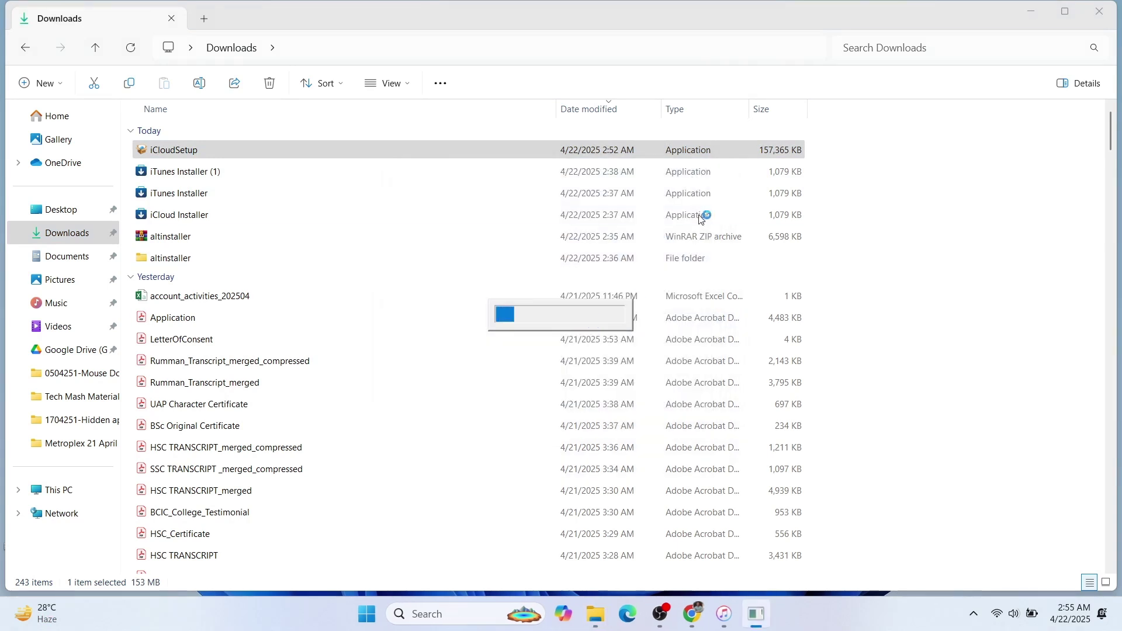
click(1040, 13)
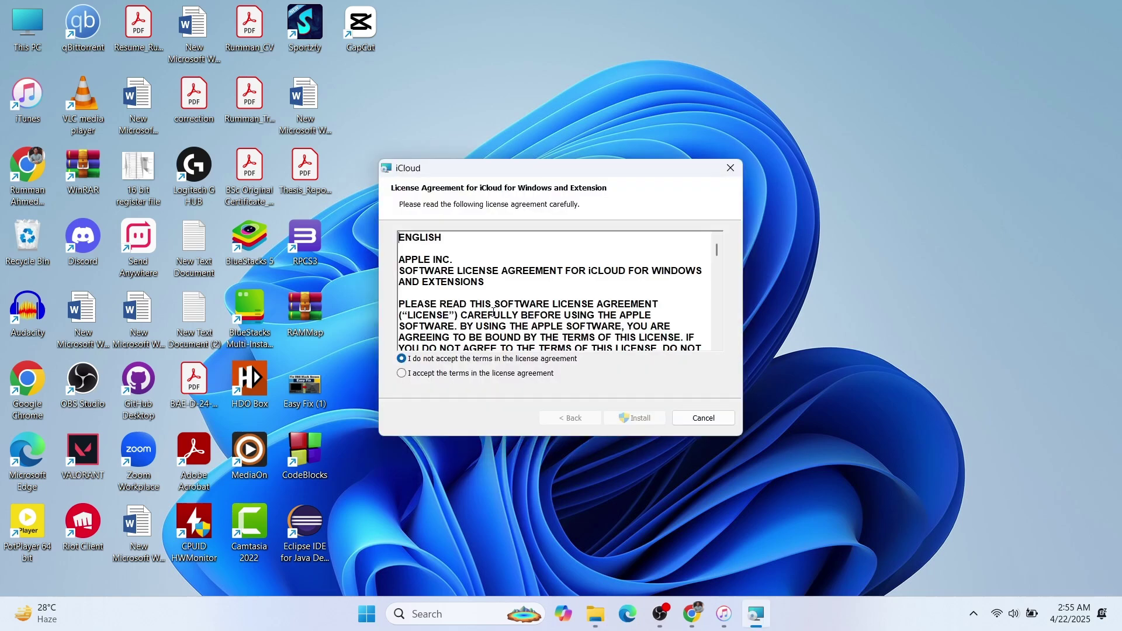
- Accept the iCloud licence terms, install iCloud for Windows and finish to the restart prompt
click(481, 374)
click(635, 418)
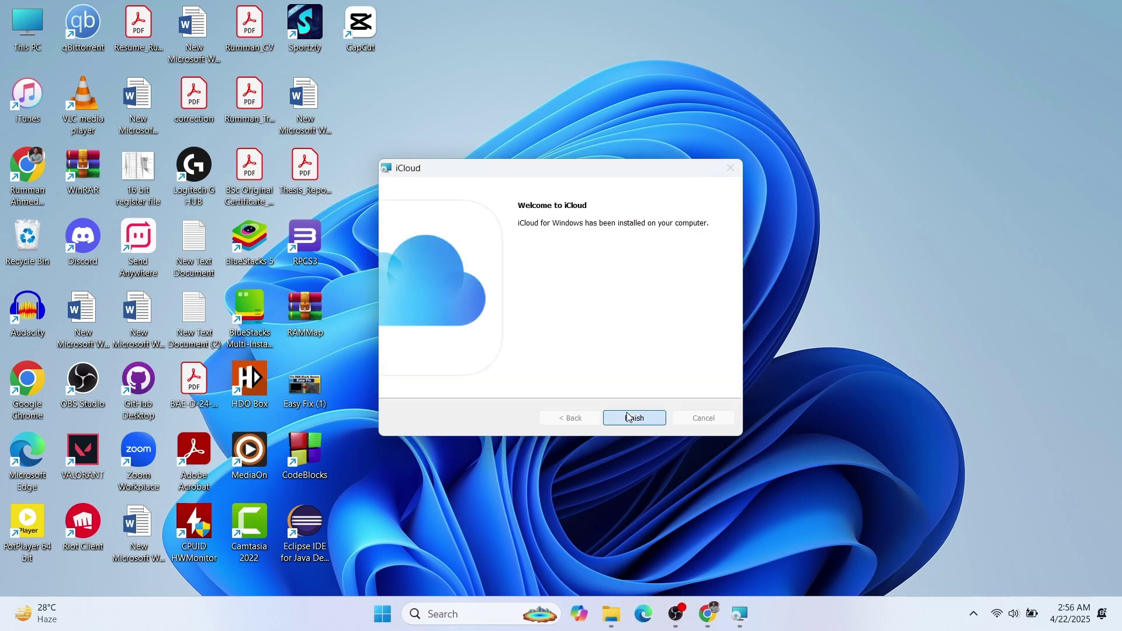
click(626, 414)
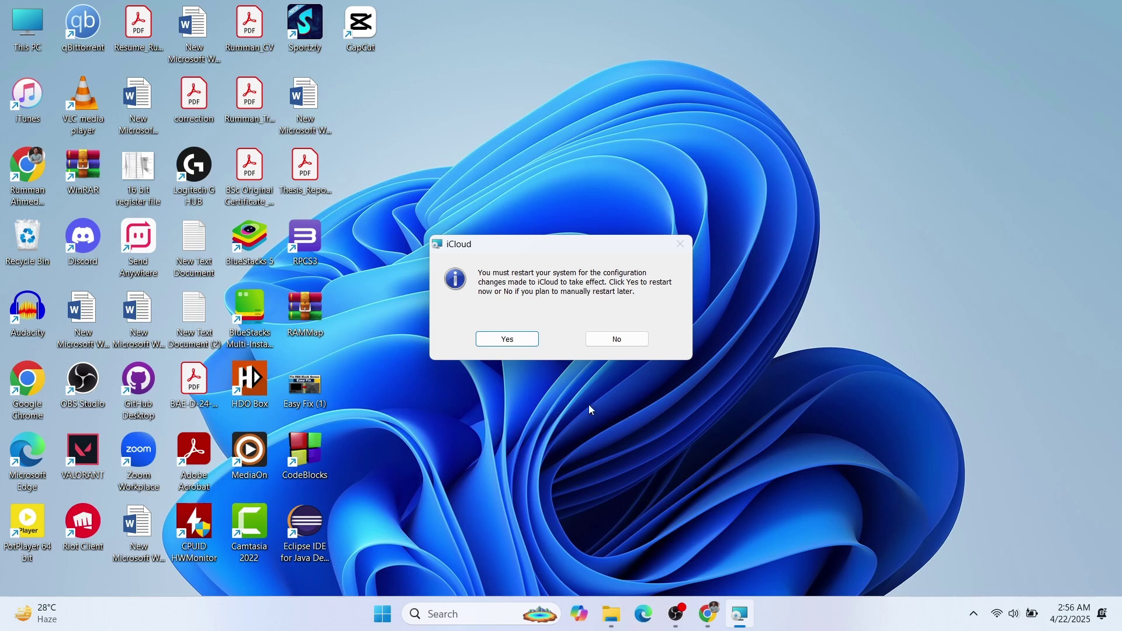
click(677, 613)
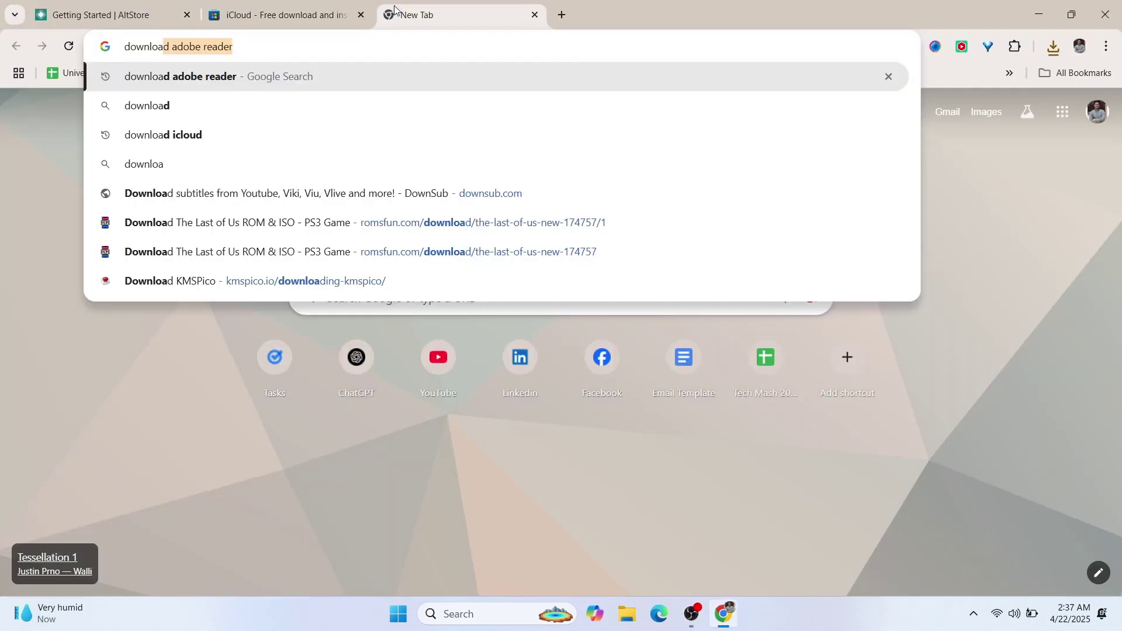
- Search Google for 'download itunes' and open Apple's Download iTunes for Windows page
text(itune)
key(Return)
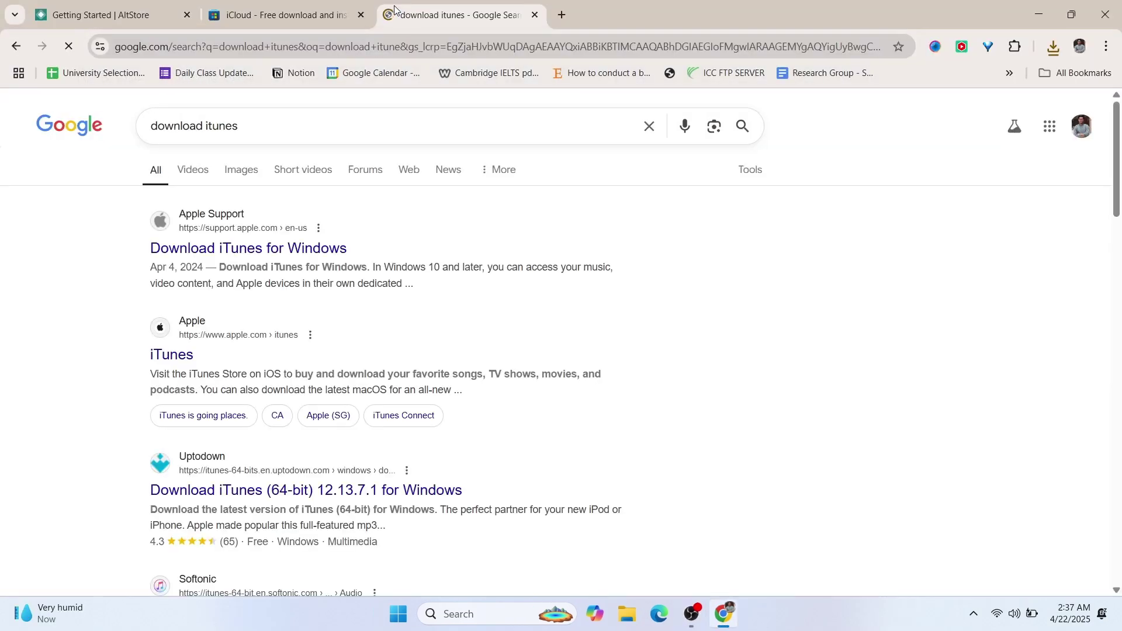
click(180, 248)
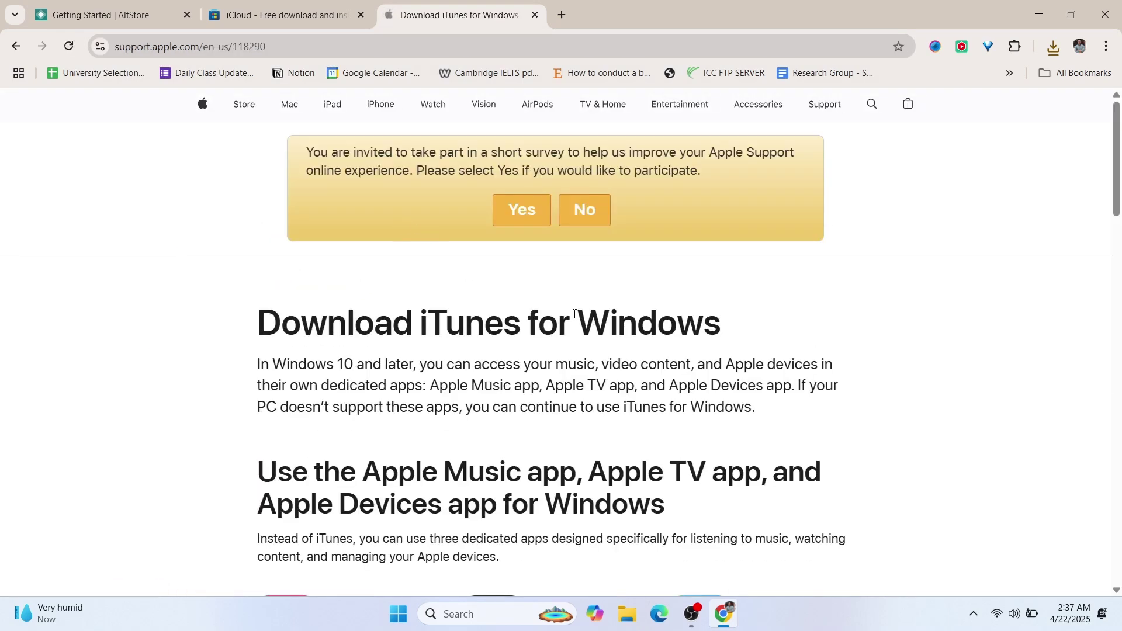
- Download the iTunes installer from its Microsoft Store page
scroll(573, 313, down, 15)
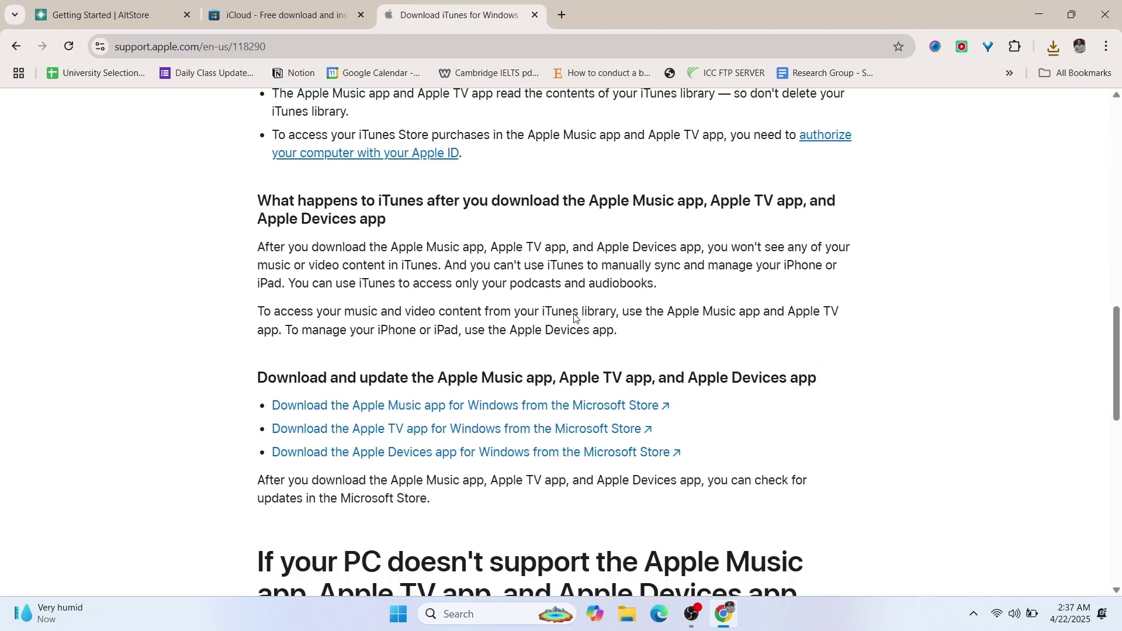
scroll(574, 318, up, 2)
scroll(573, 313, down, 10)
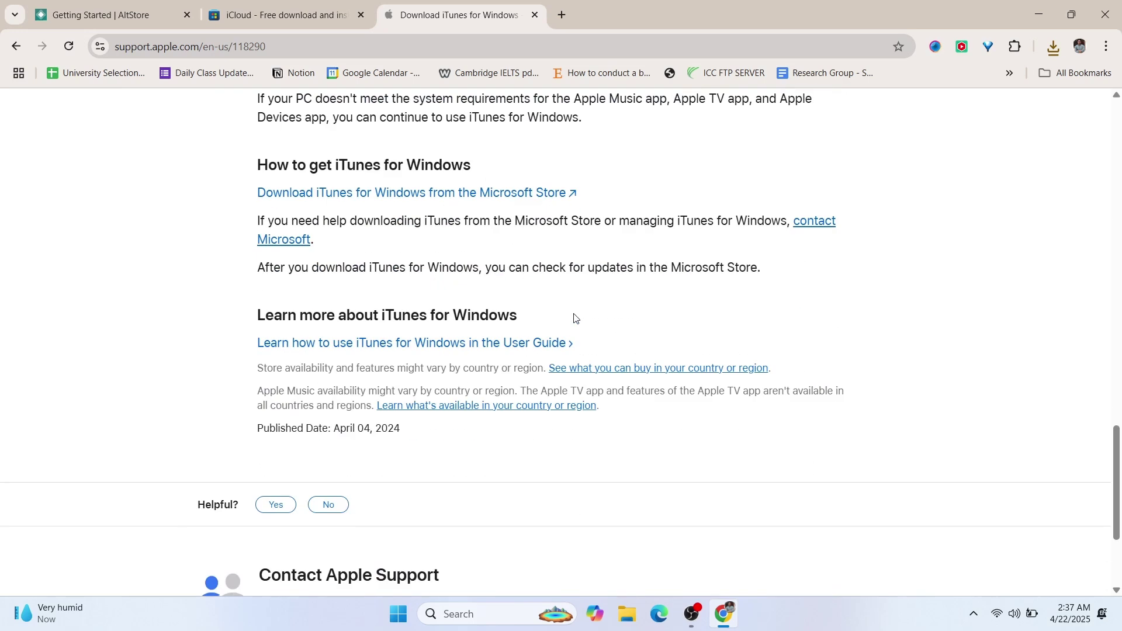
click(440, 195)
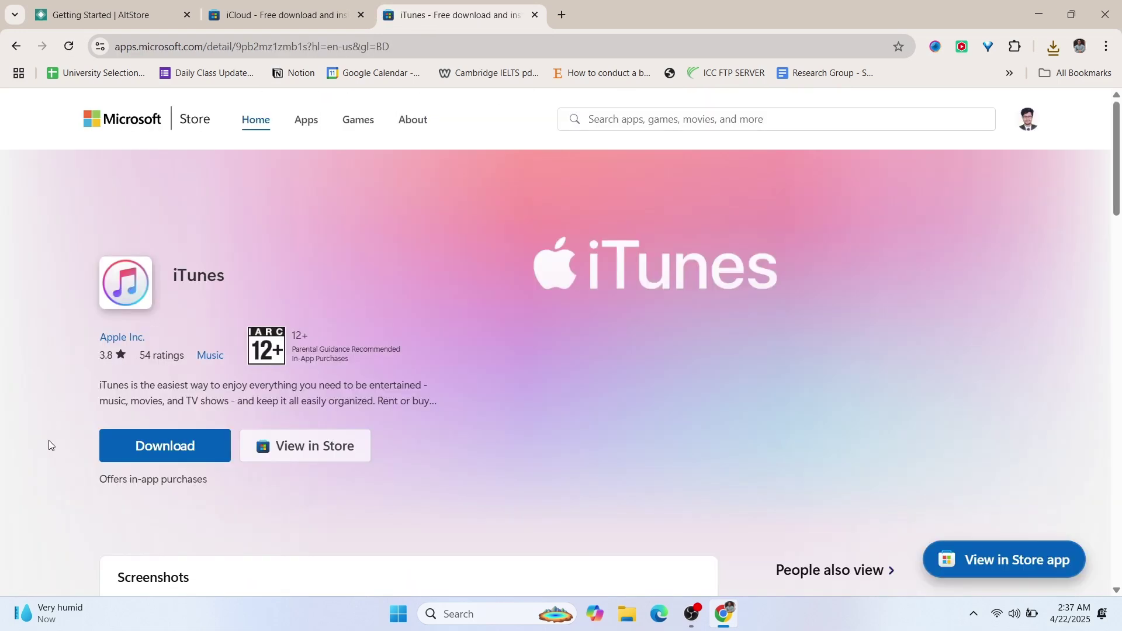
click(178, 453)
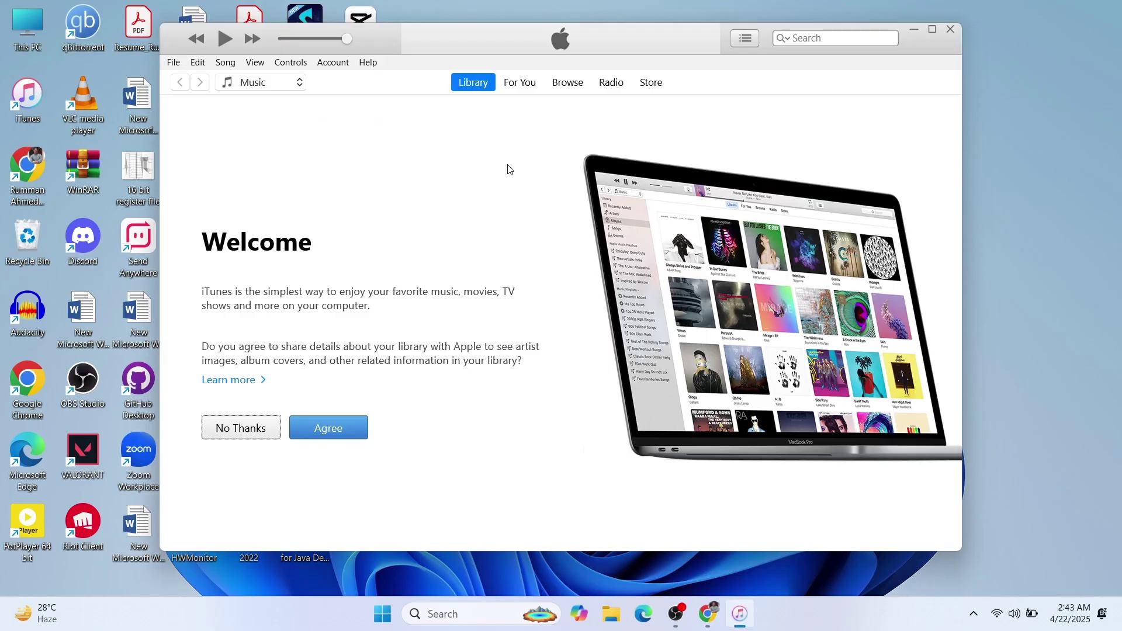
- Confirm iTunes 12.13.7 is current via Help > Check for Updates, agree on Welcome, then minimize iTunes
click(366, 62)
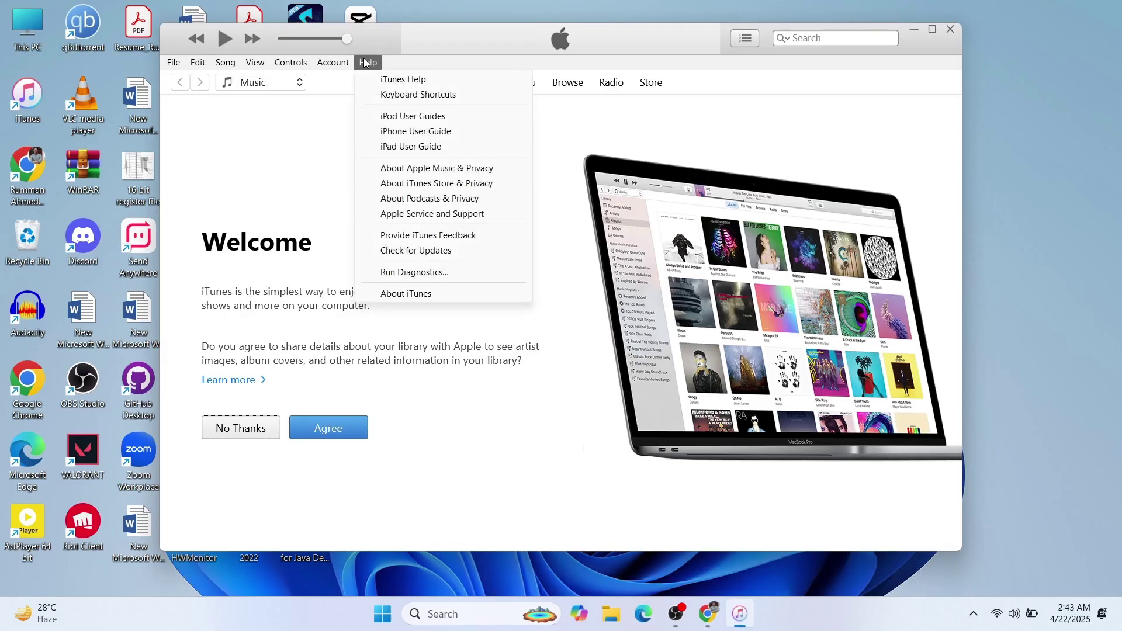
click(436, 251)
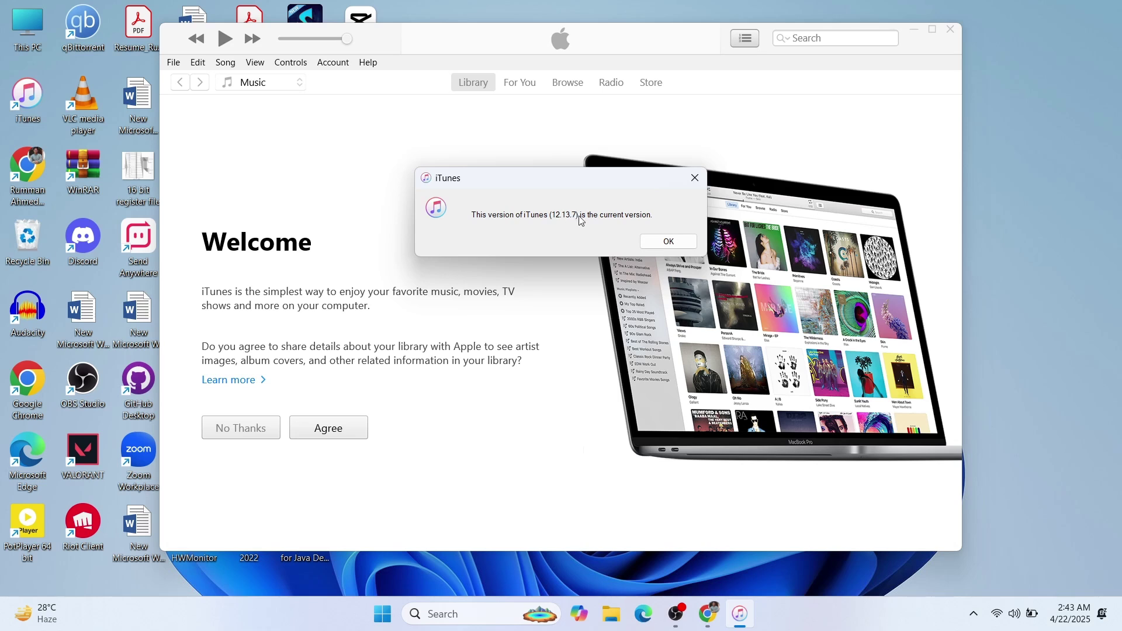
click(662, 244)
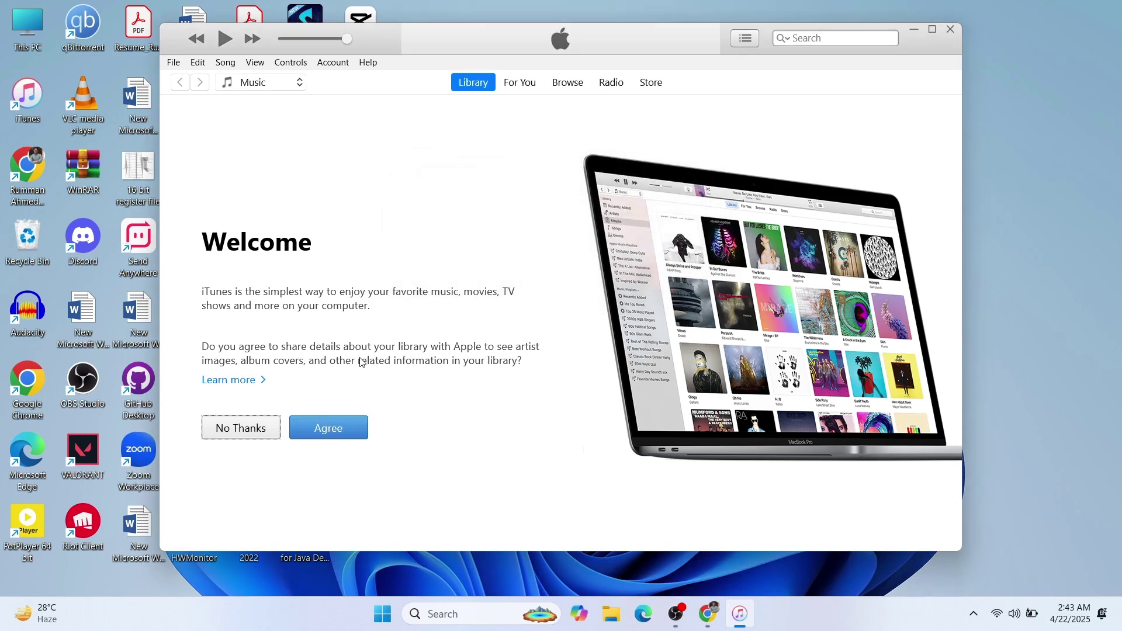
click(344, 427)
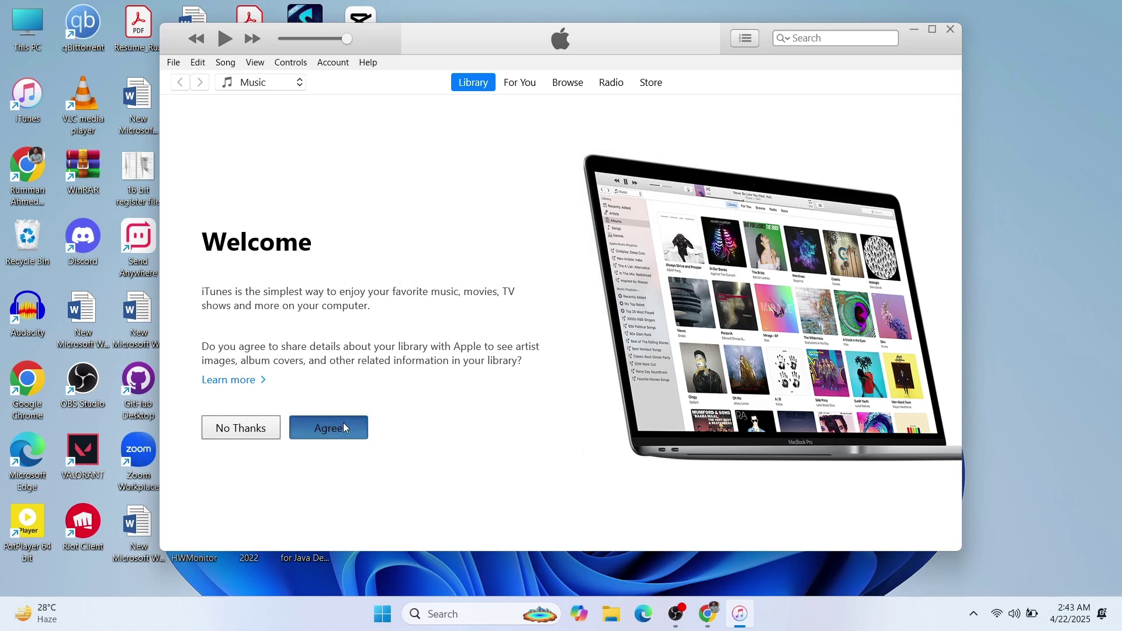
click(910, 30)
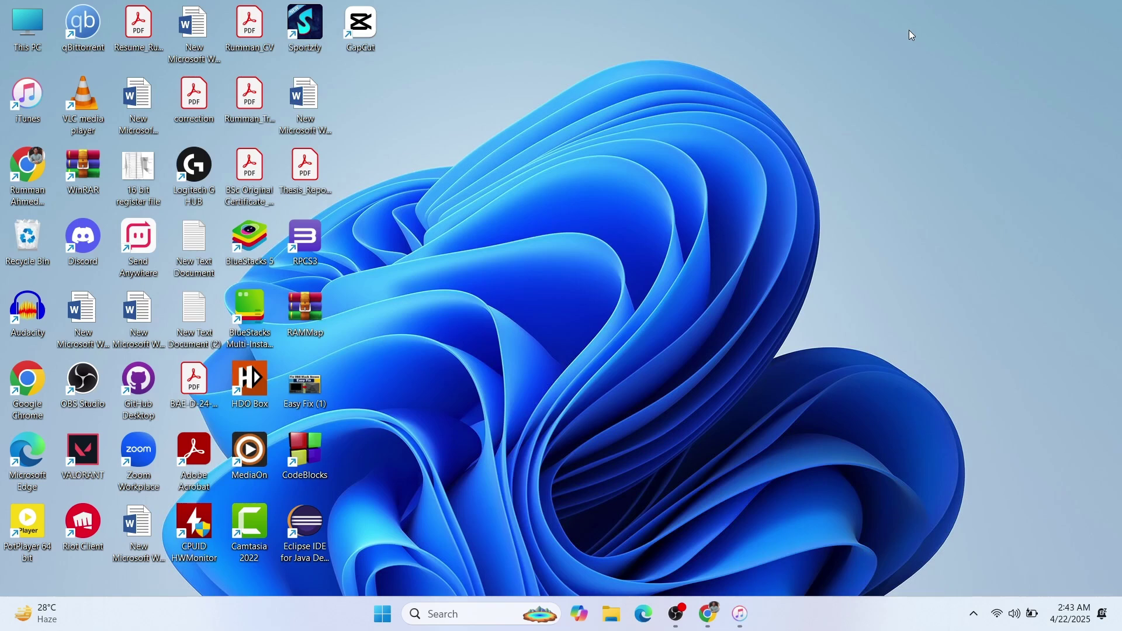
- Open Downloads > altinstaller in File Explorer and run setup as administrator
double_click(44, 39)
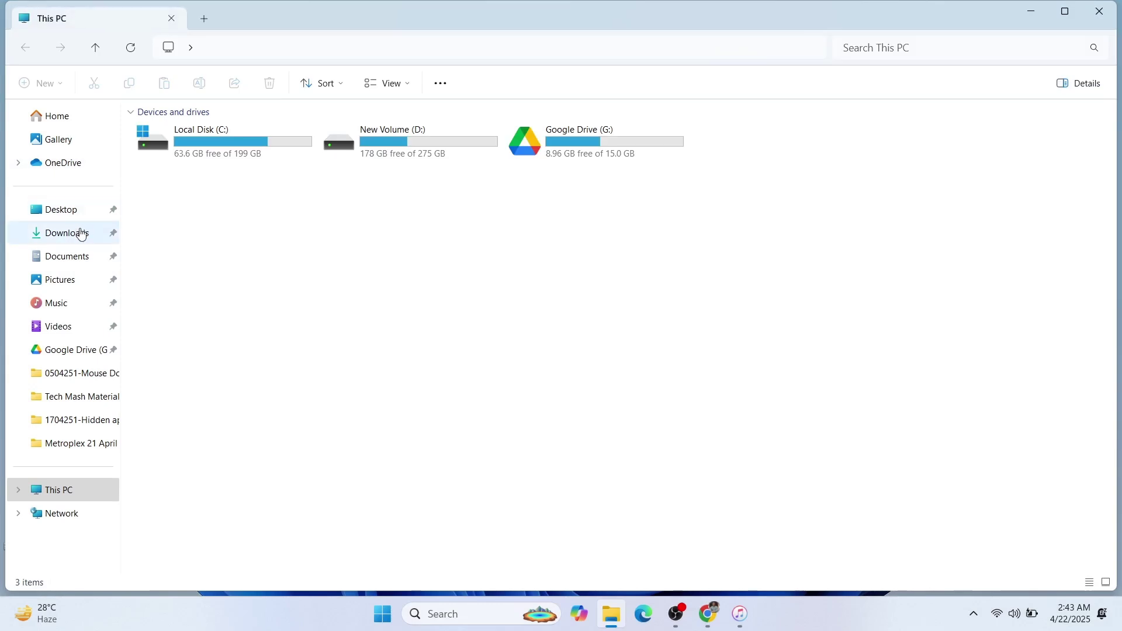
click(79, 233)
double_click(199, 241)
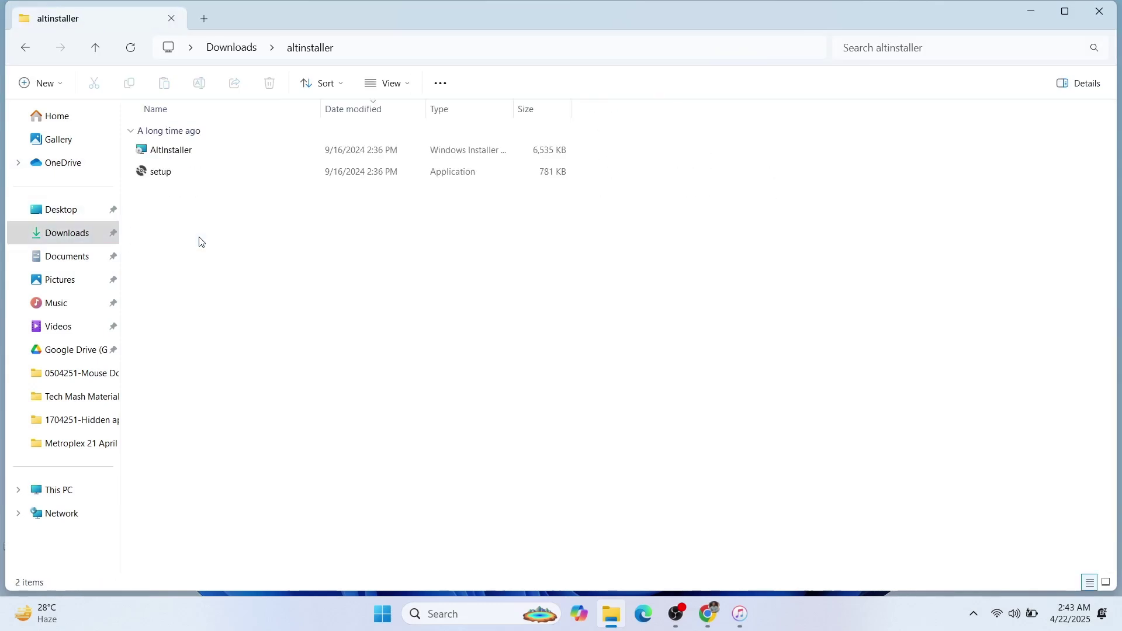
click(178, 183)
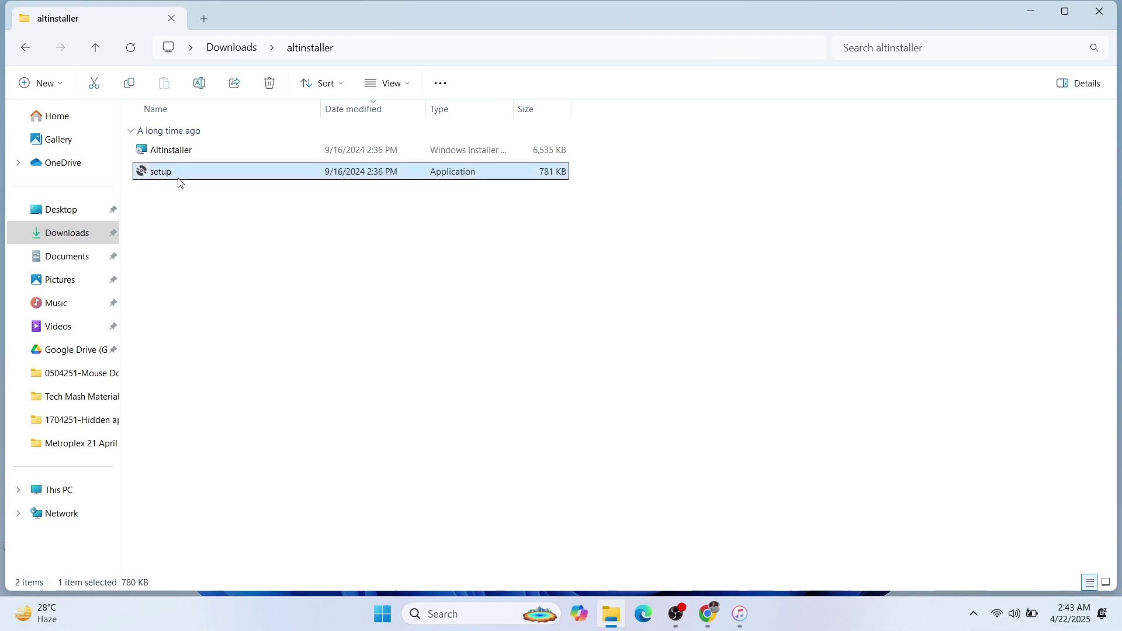
right_click(179, 182)
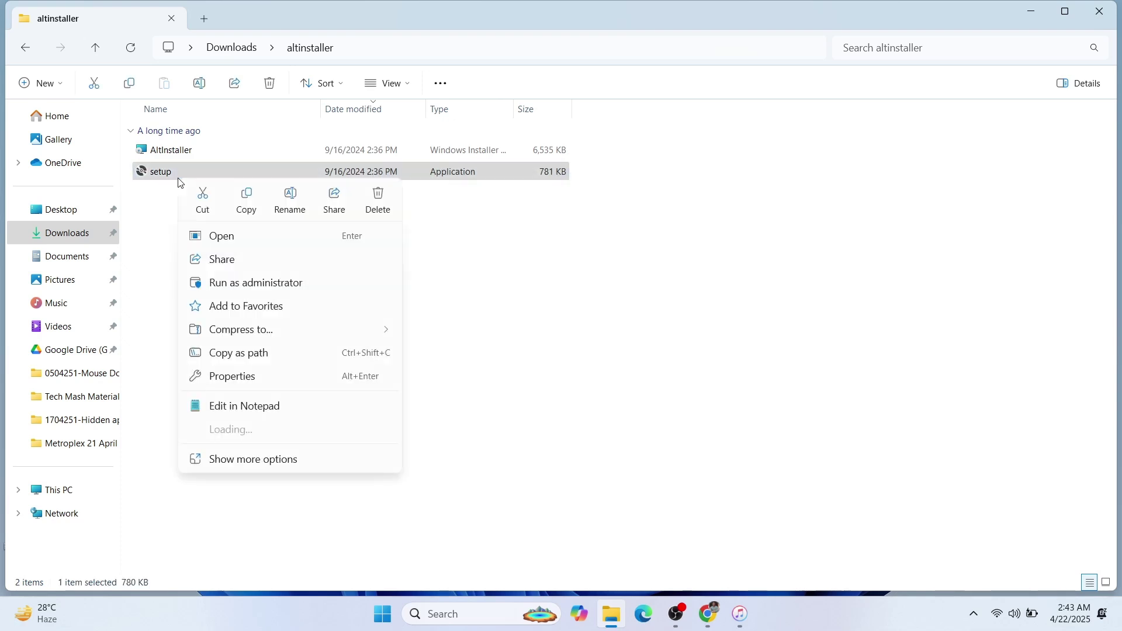
click(243, 282)
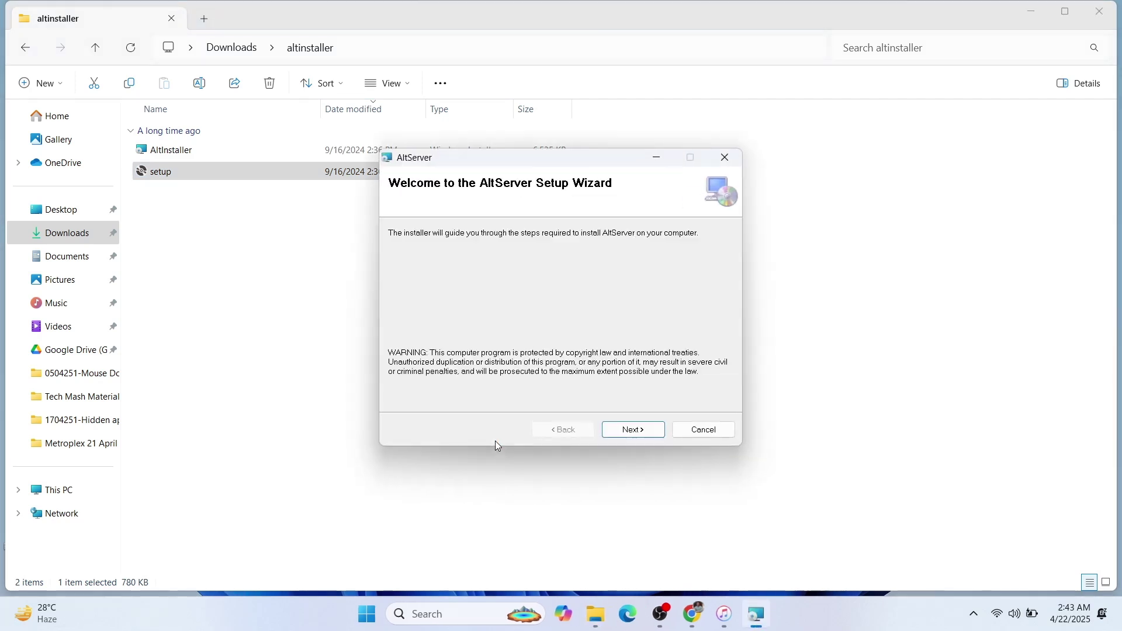
- Install AltServer for Everyone in the default C:\Program Files (x86)\AltServer folder, then close the installer and File Explorer
click(610, 430)
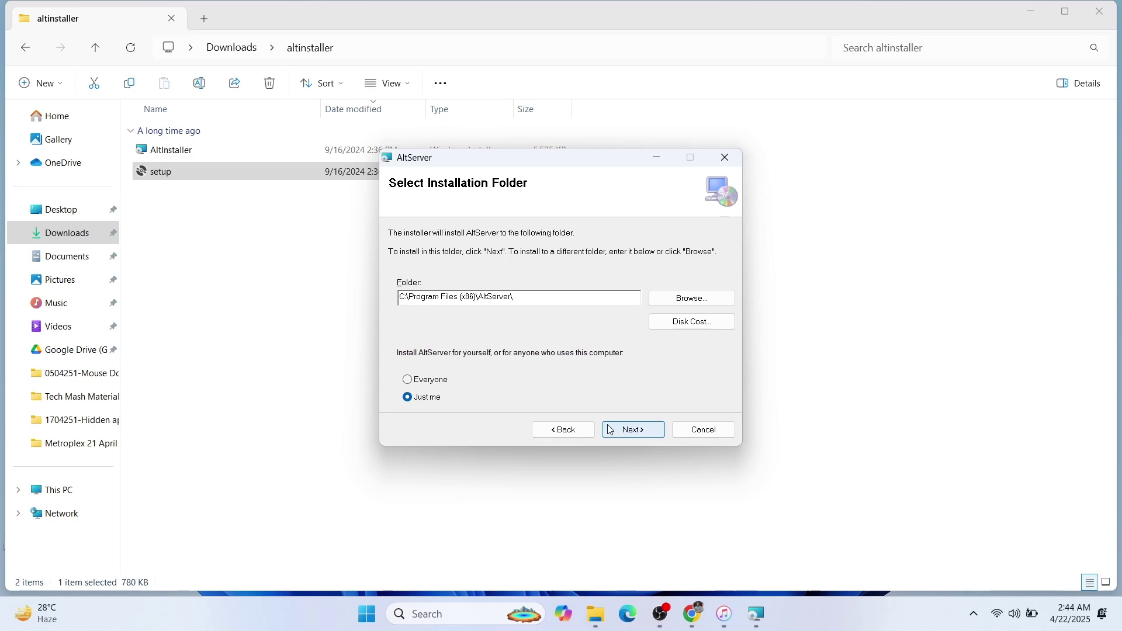
click(420, 383)
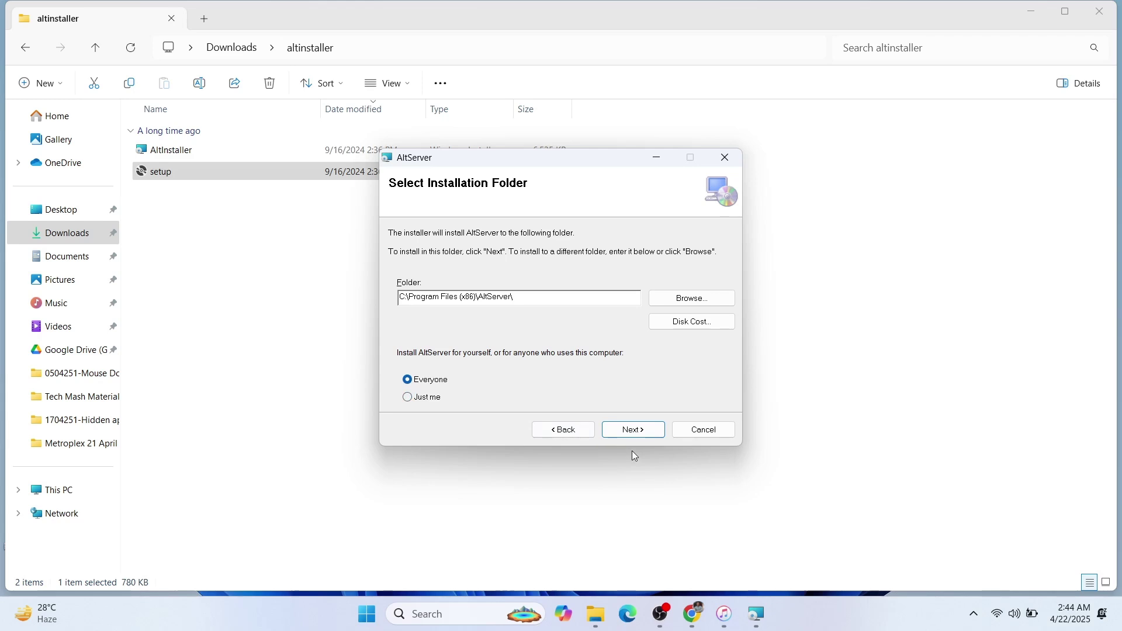
click(638, 435)
click(641, 436)
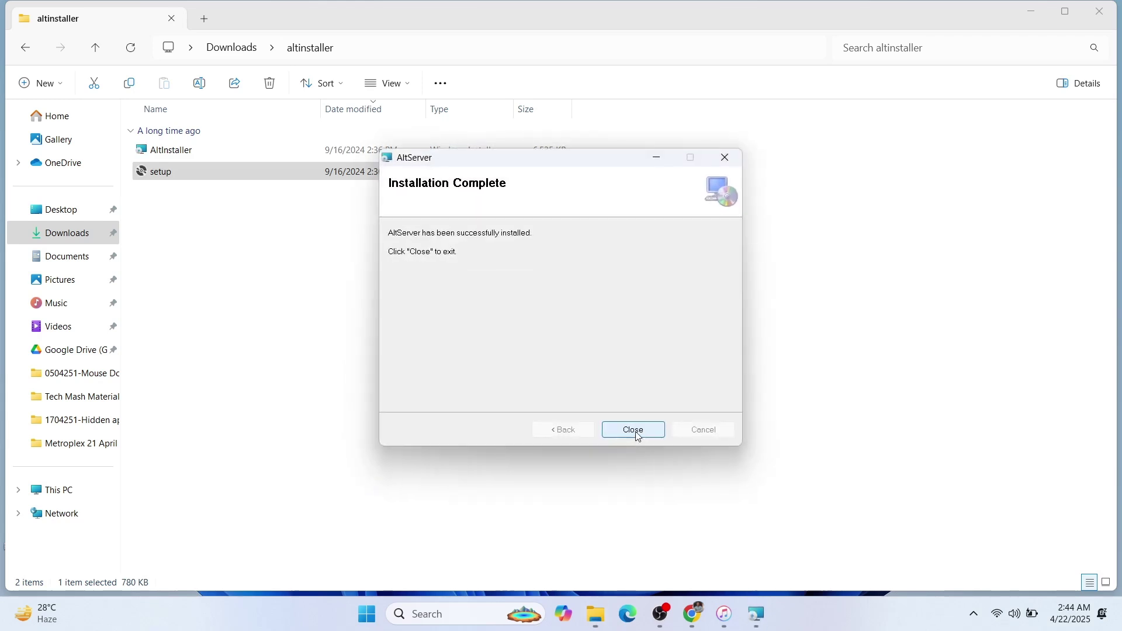
click(636, 422)
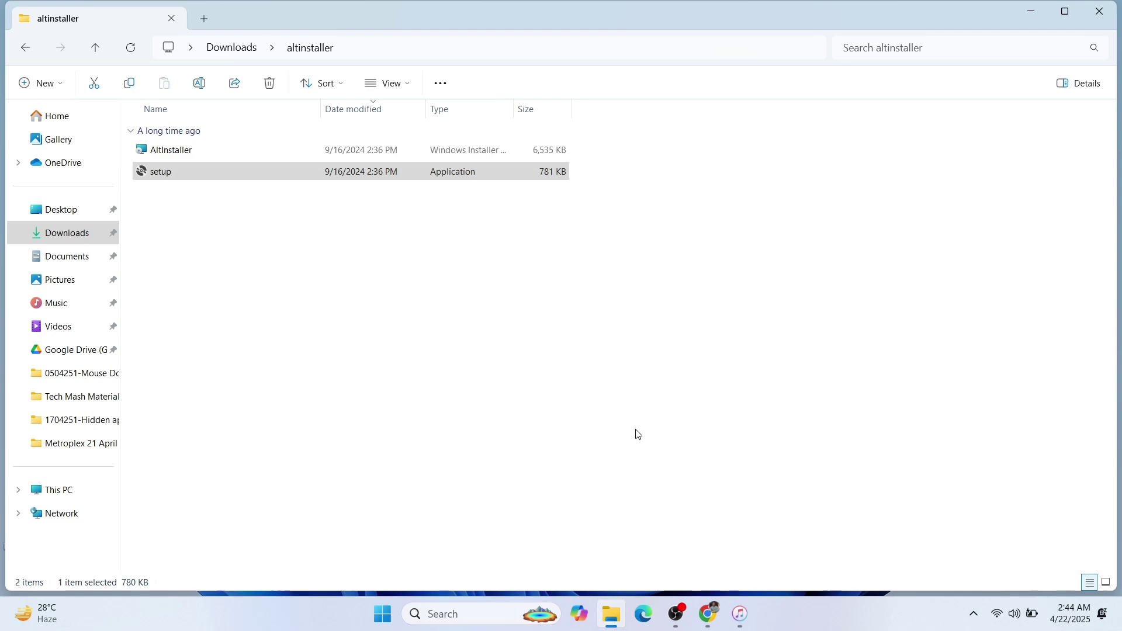
click(1035, 12)
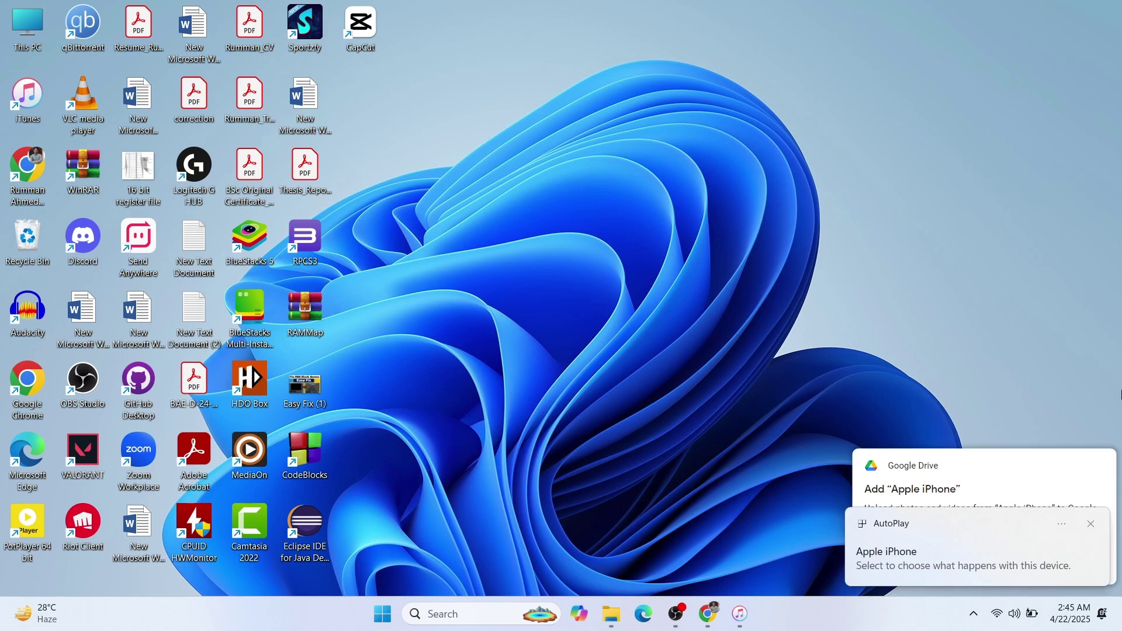
- Dismiss the iPhone AutoPlay and Google Drive notifications and show the hidden tray icons
click(1090, 525)
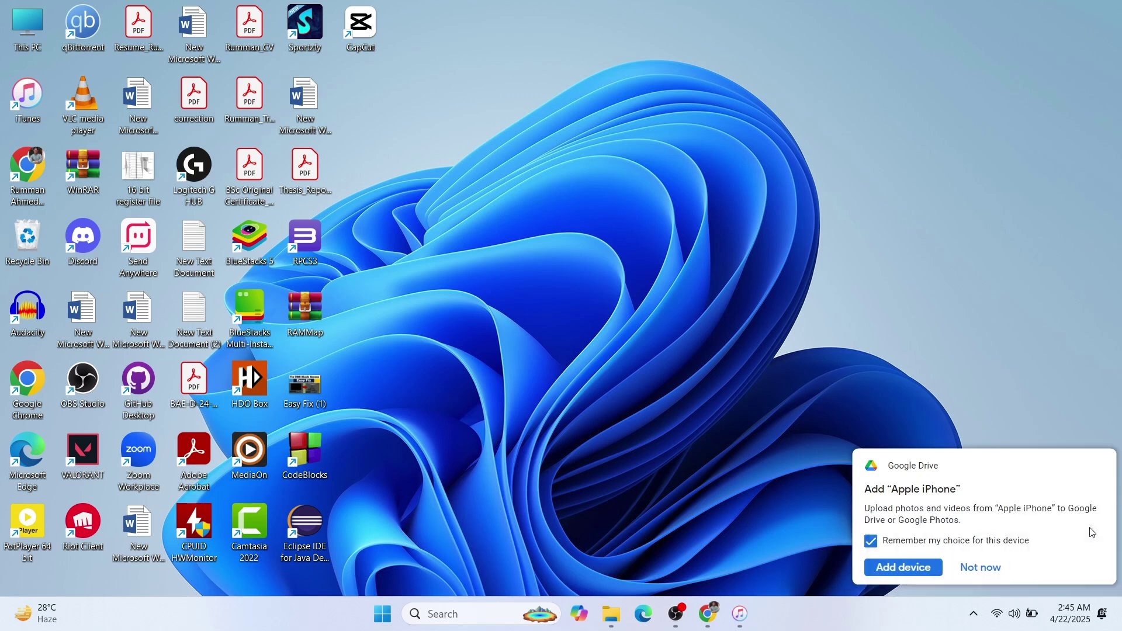
click(984, 567)
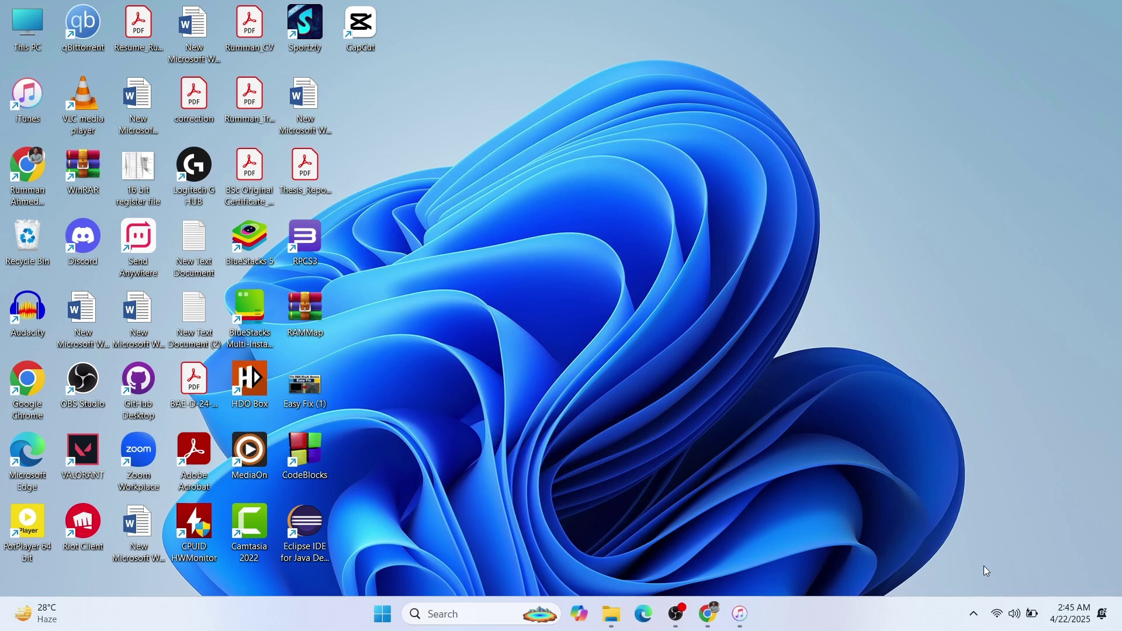
click(973, 614)
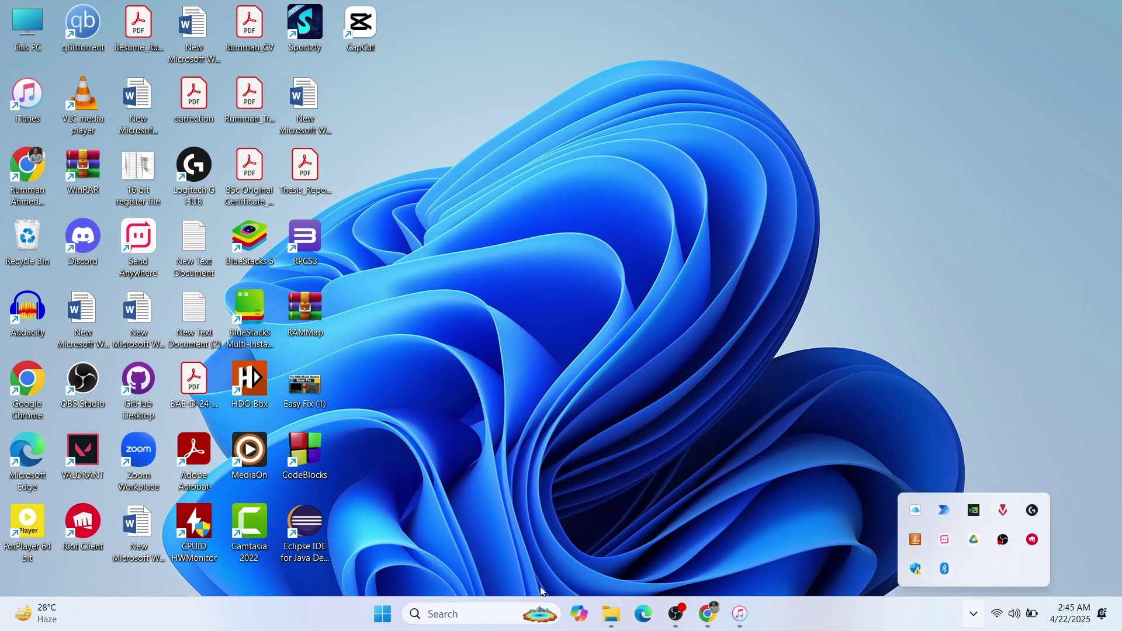
- Run AltServer as administrator from Windows search and allow it through the firewall
click(491, 614)
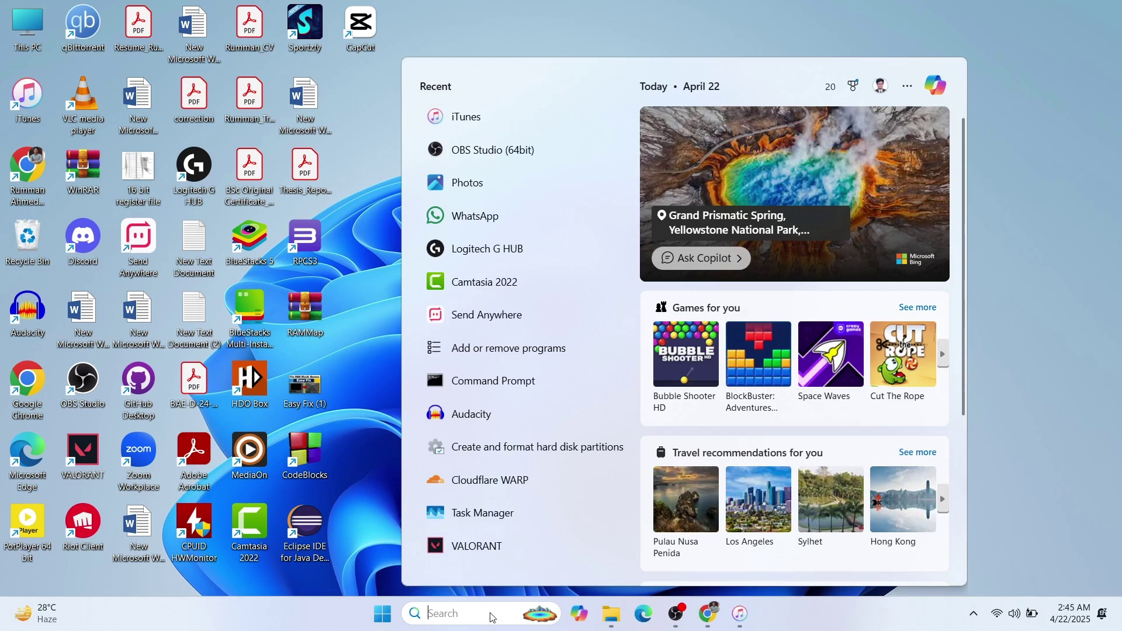
text(altServer)
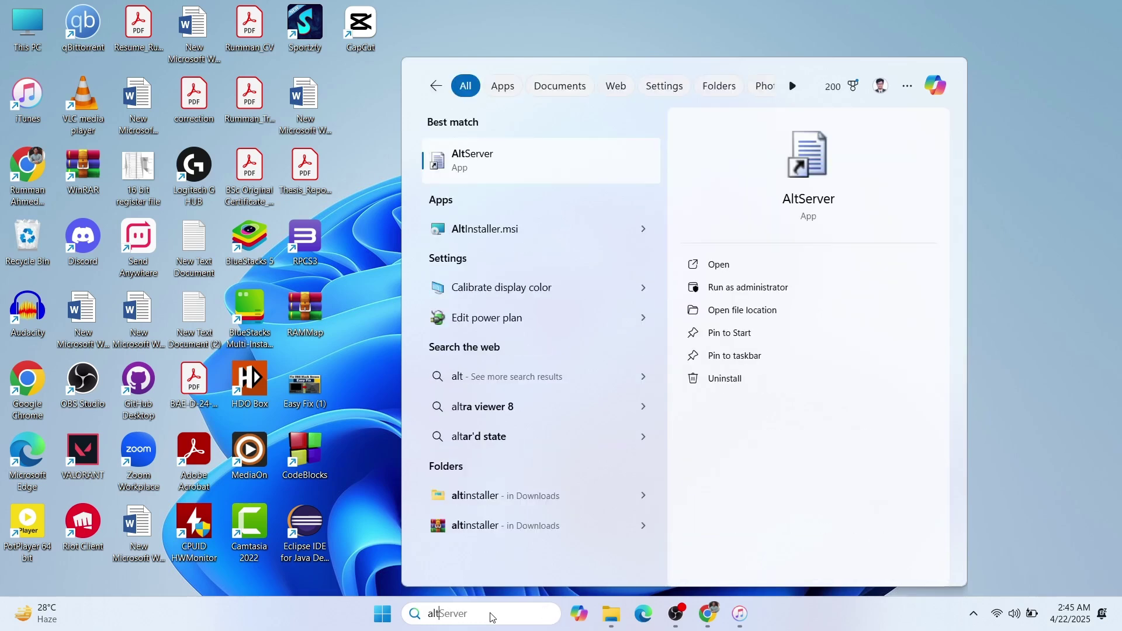
click(727, 290)
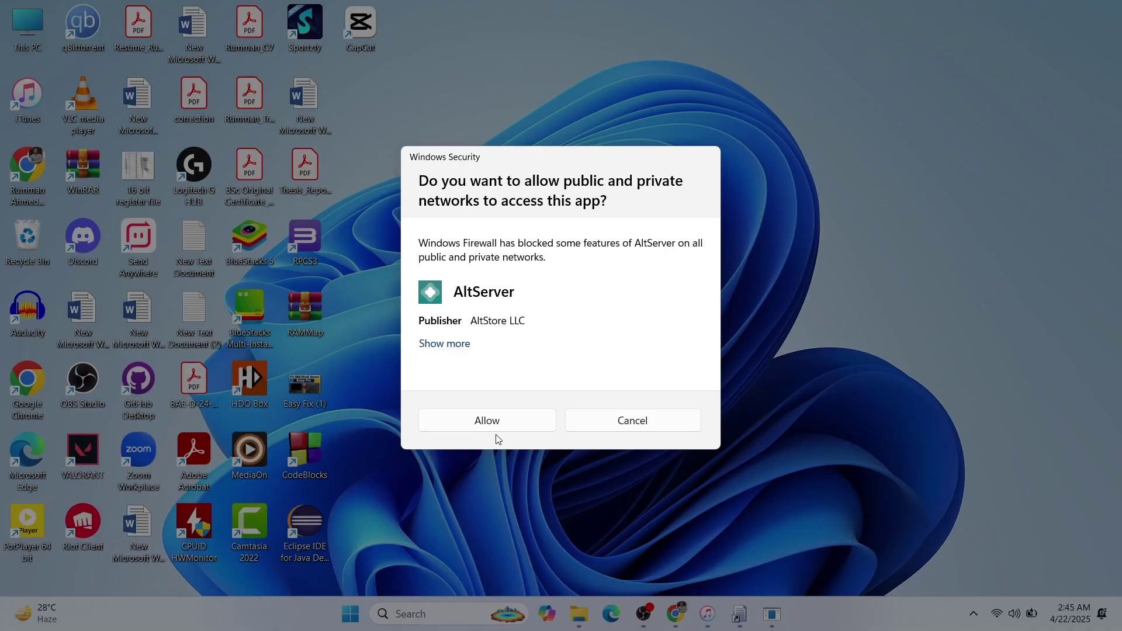
click(482, 421)
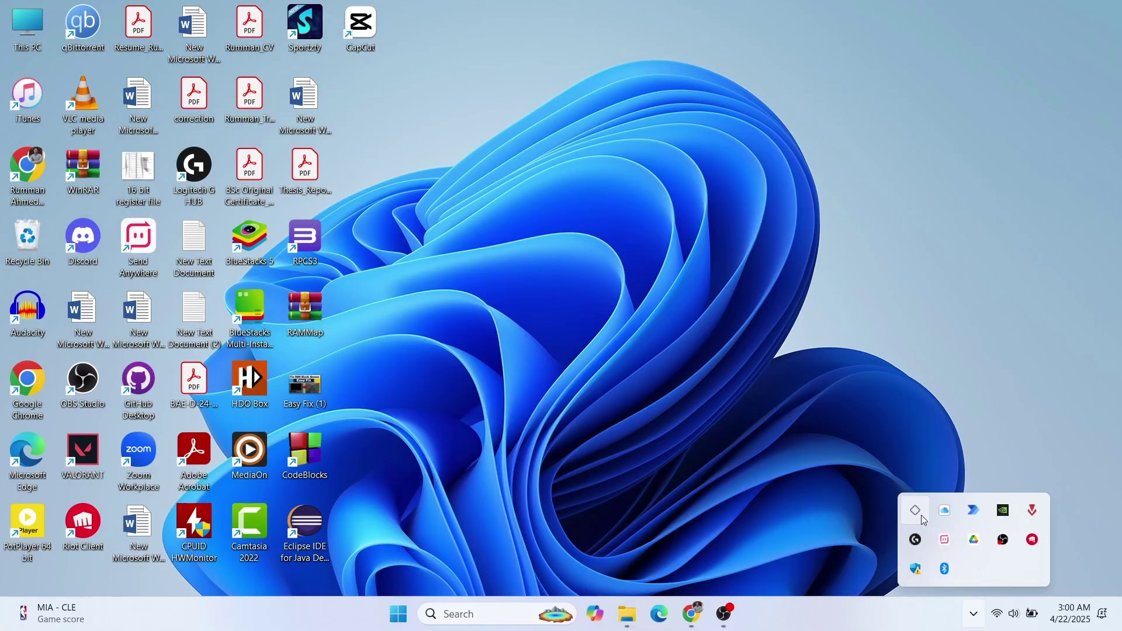
- From the AltServer tray menu, choose Install AltStore onto the connected iPhone
click(922, 517)
mouse_move(871, 540)
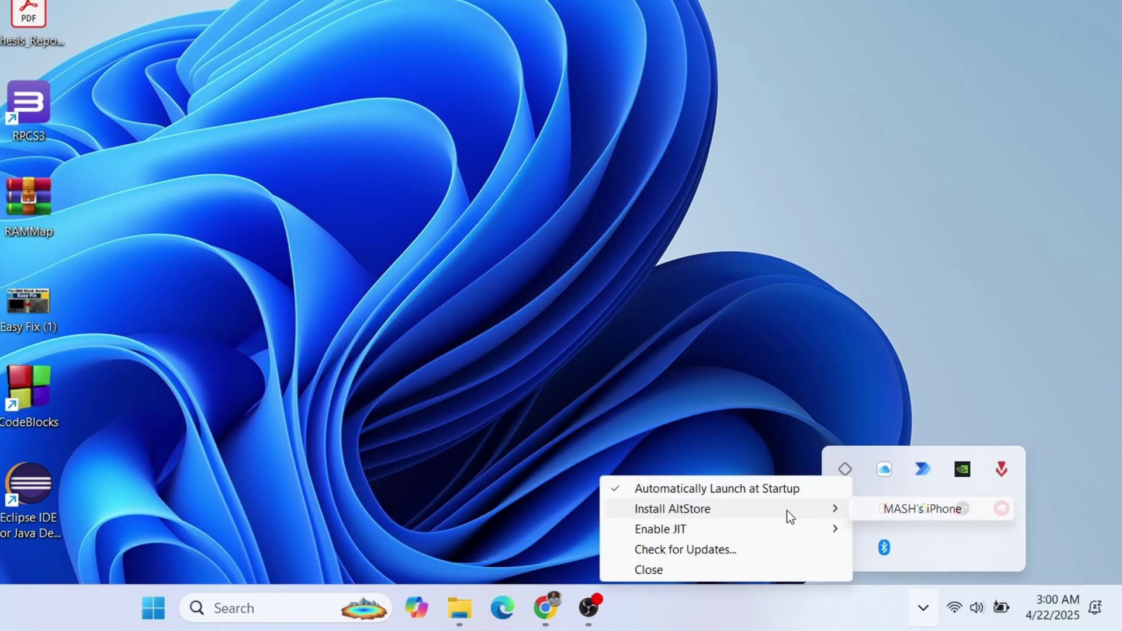
click(876, 510)
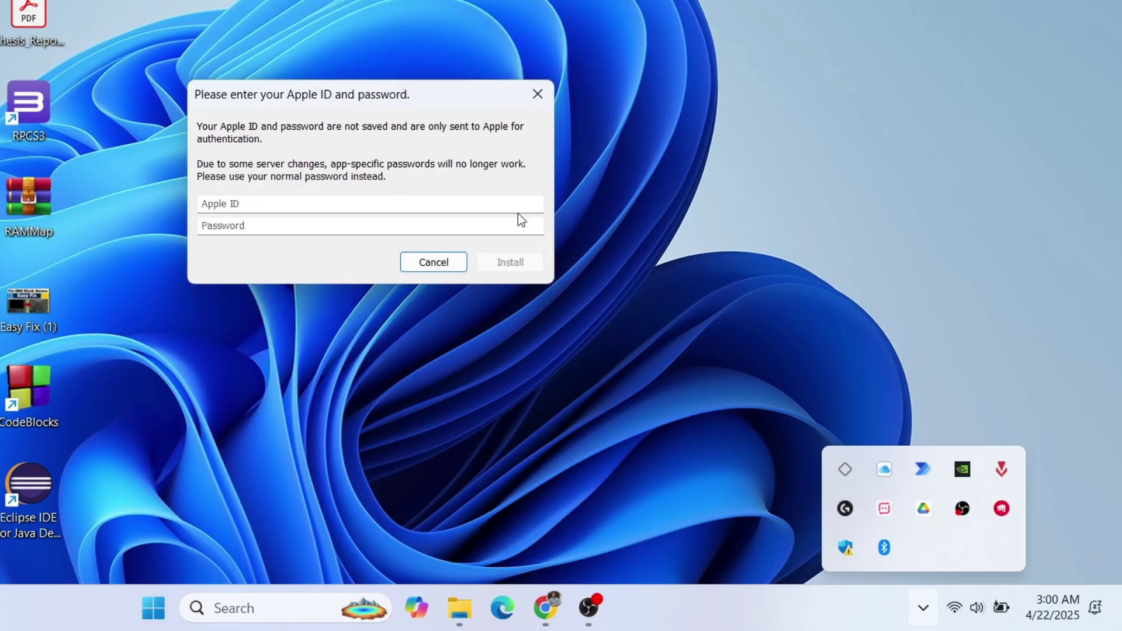
- Enter the Apple ID e-mail and the account password in the AltServer sign-in dialog
click(310, 203)
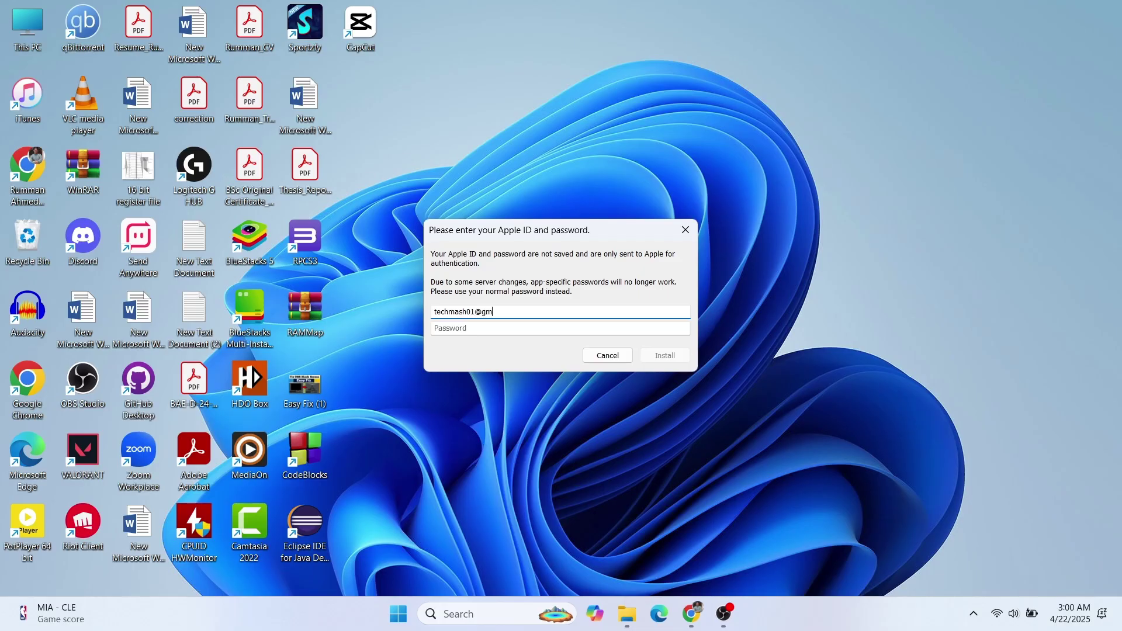
click(560, 328)
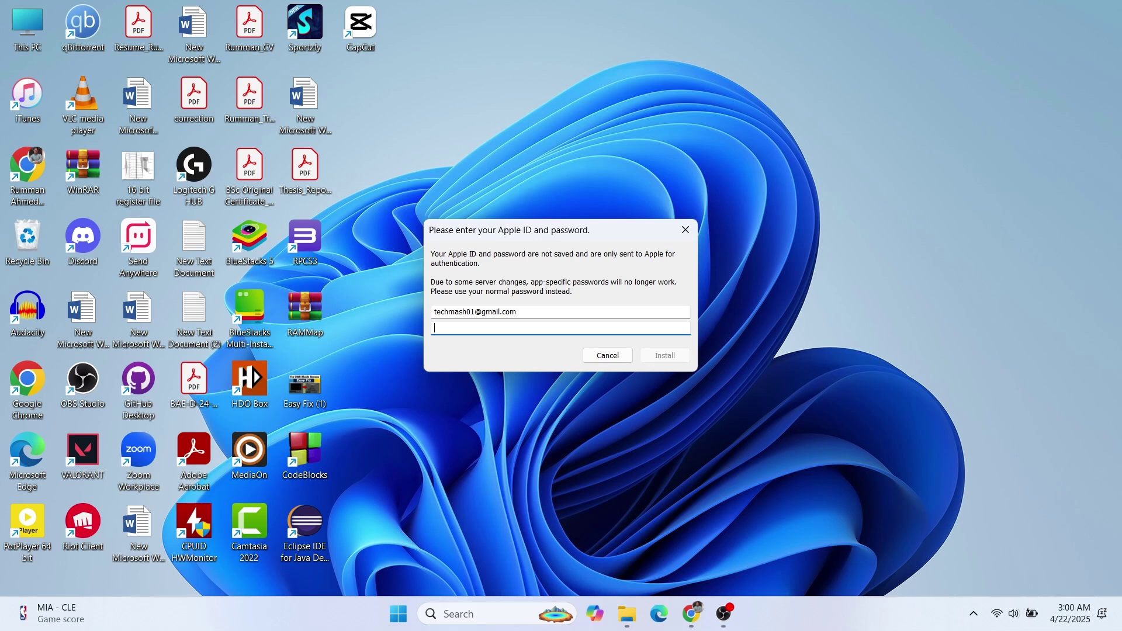
text(••••••••)
- Confirm Install in the Apple ID dialog and wait for AltStore to appear on the iPhone
click(661, 357)
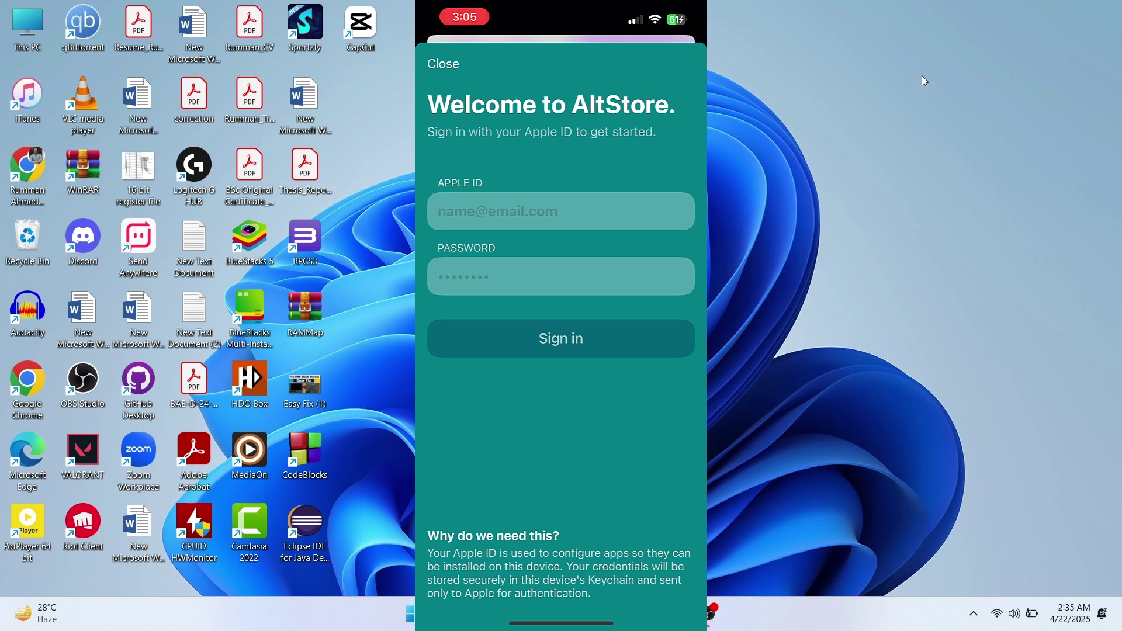
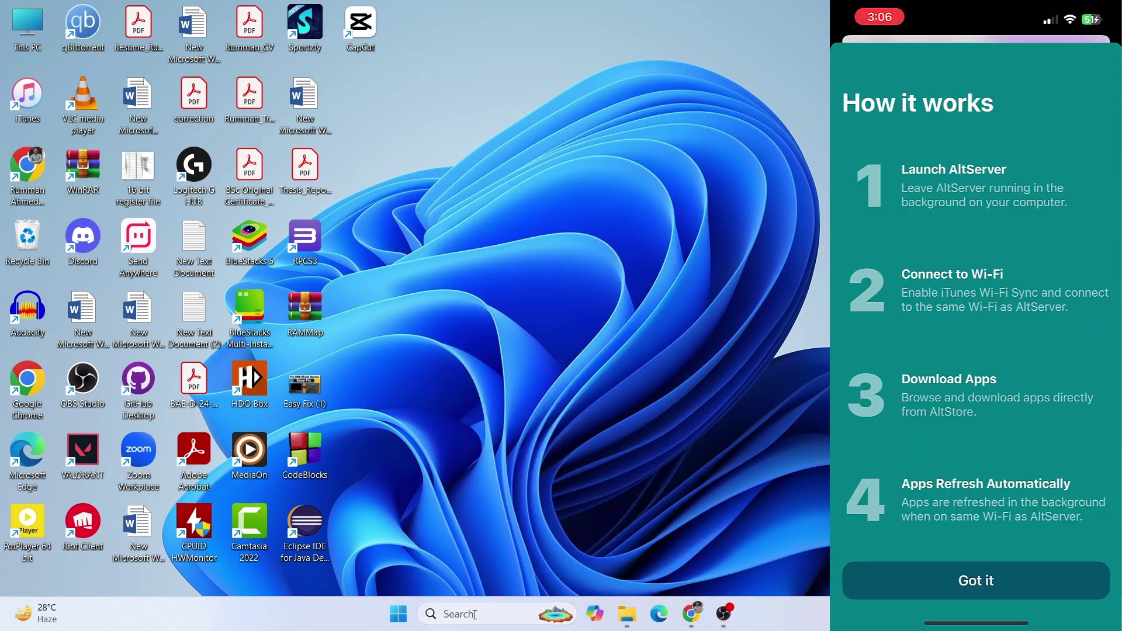
- Type the Apple ID into AltStore's Welcome screen, fixing a mistyped letter
click(475, 617)
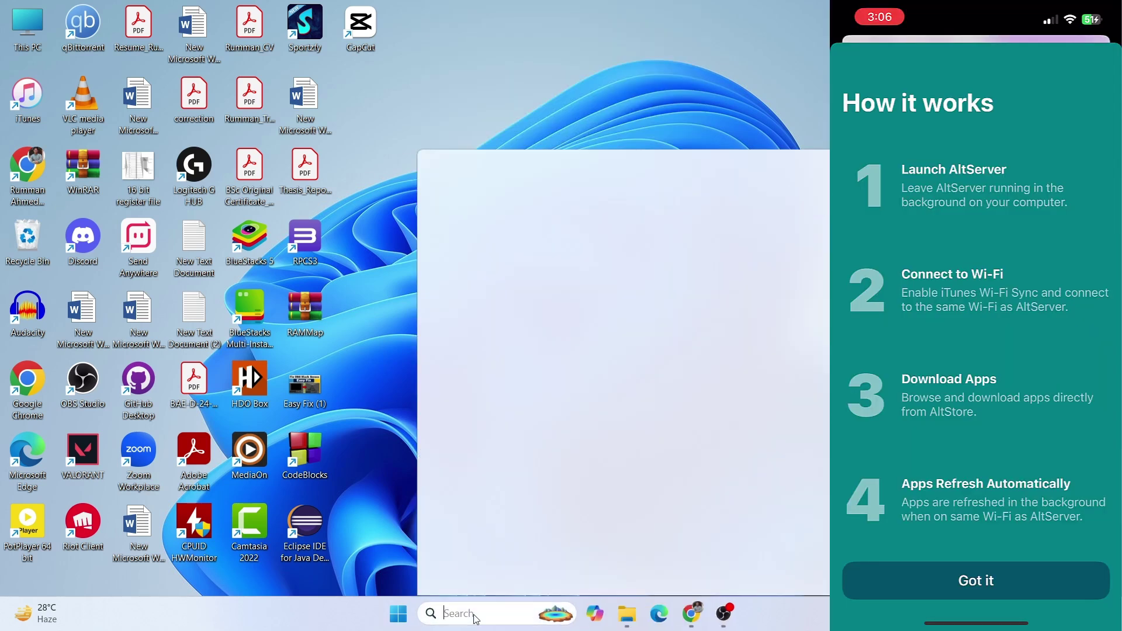
- Launch iTunes, tick 'Sync with this iPhone over Wi-Fi' on the iPhone summary, and apply it
text(iTunes)
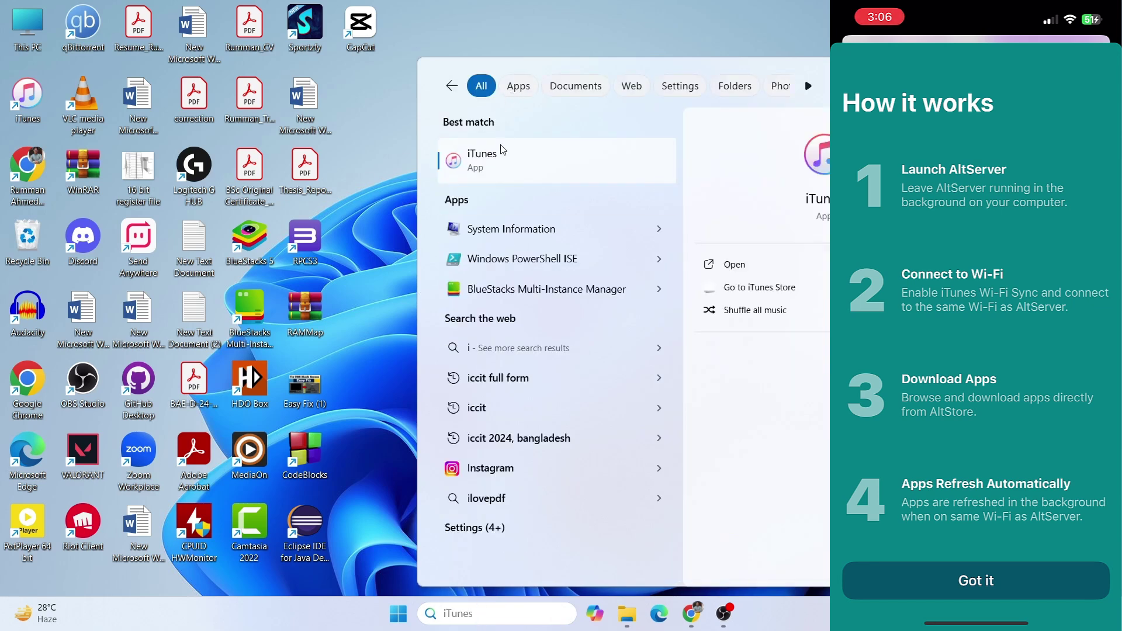
click(501, 153)
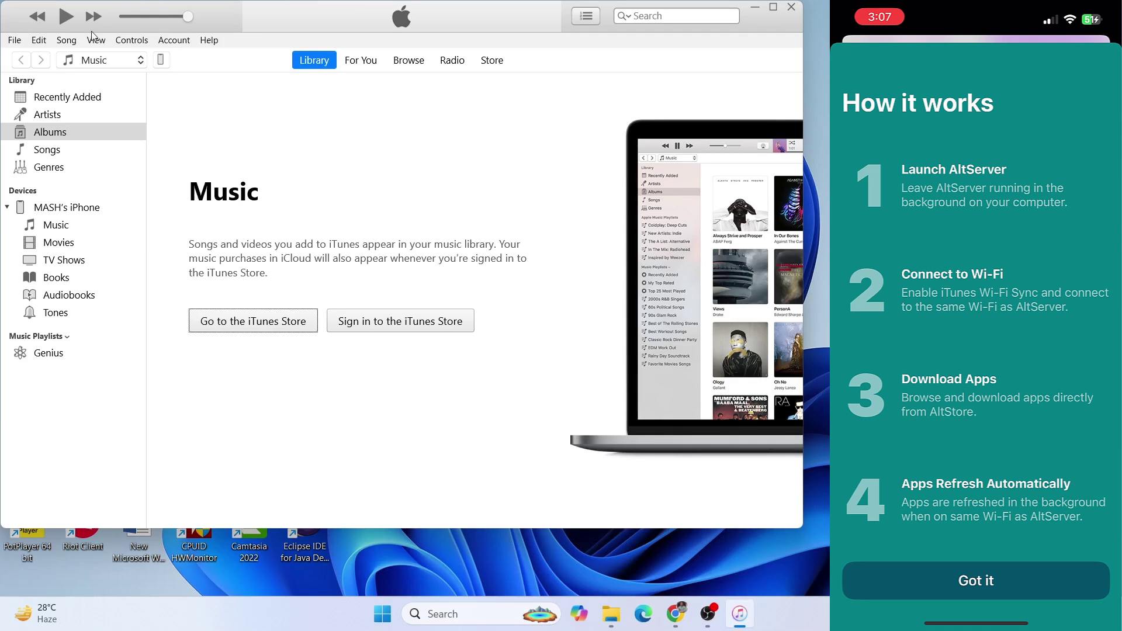
click(162, 60)
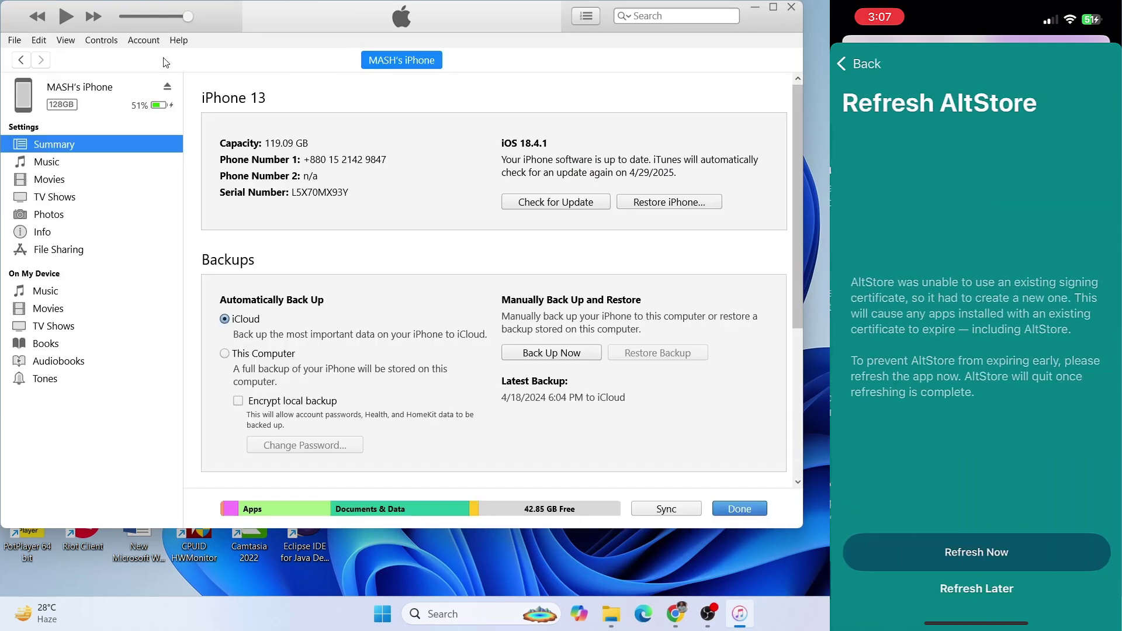
scroll(476, 326, down, 3)
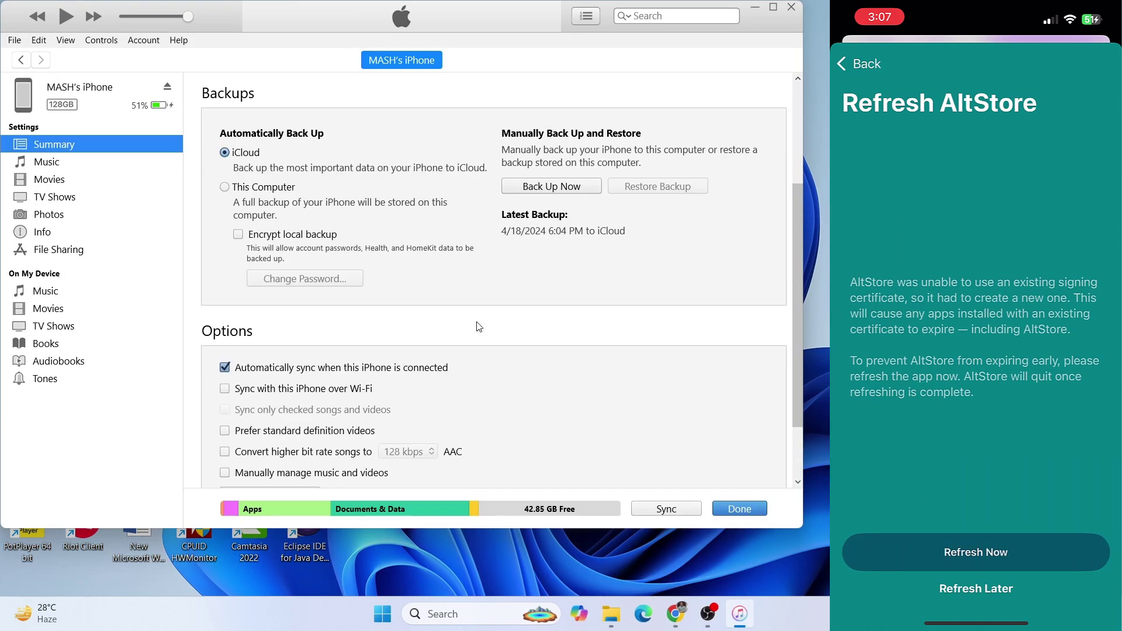
click(260, 390)
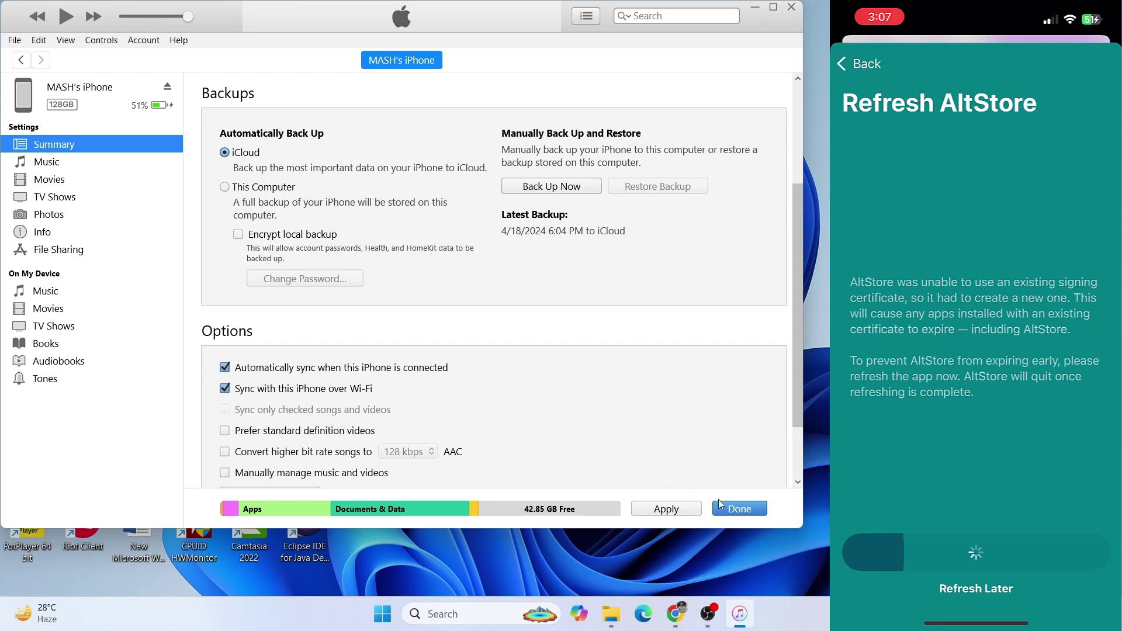
click(730, 508)
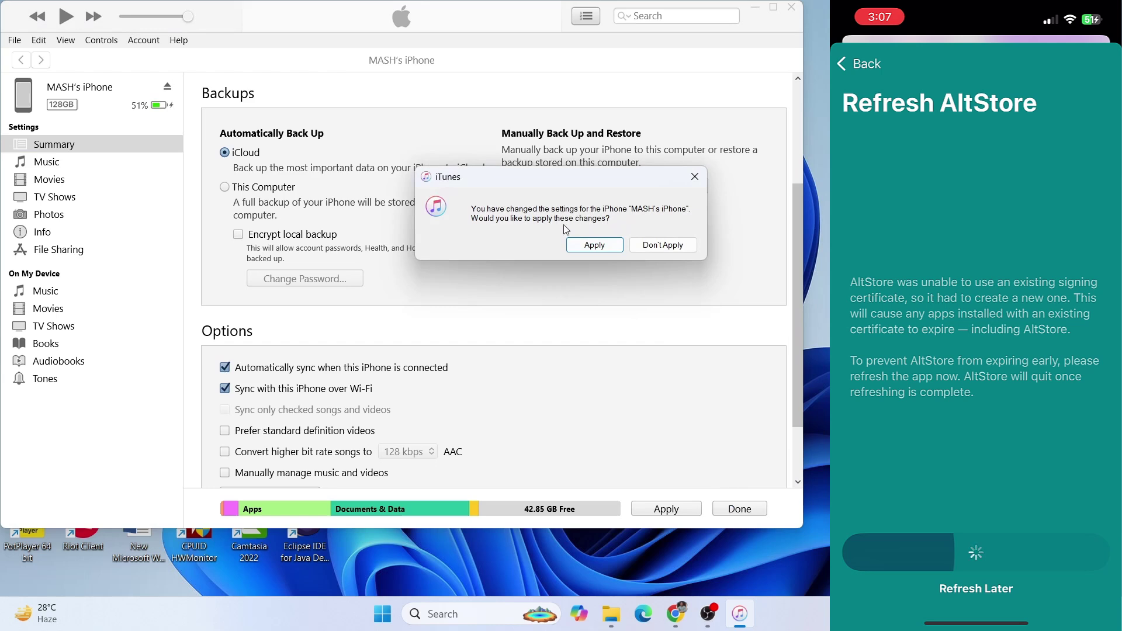
click(595, 245)
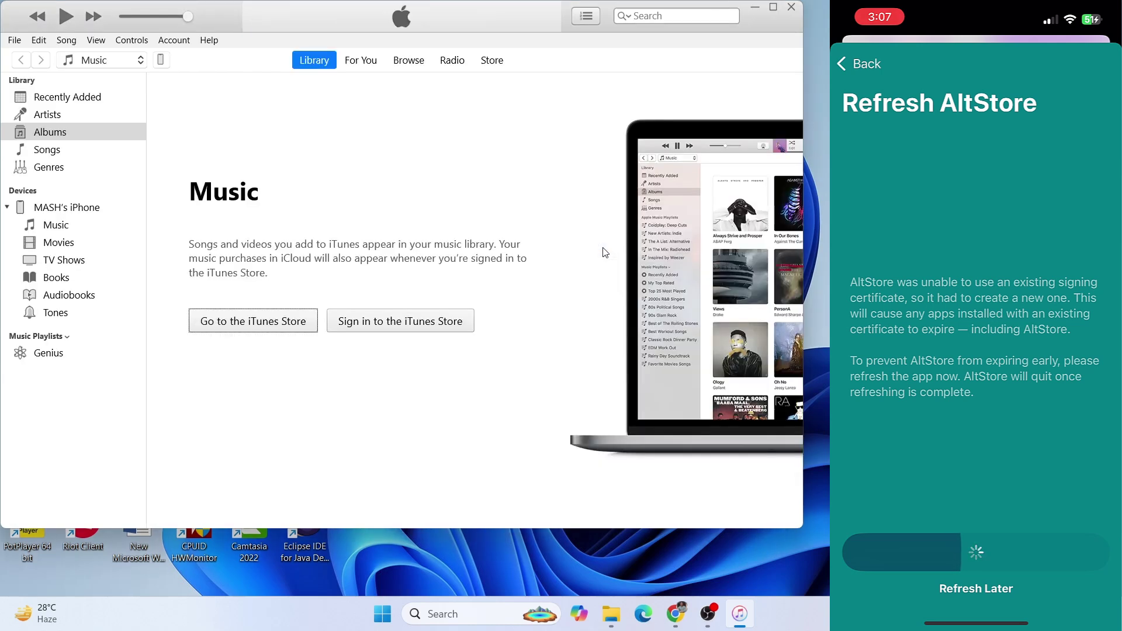